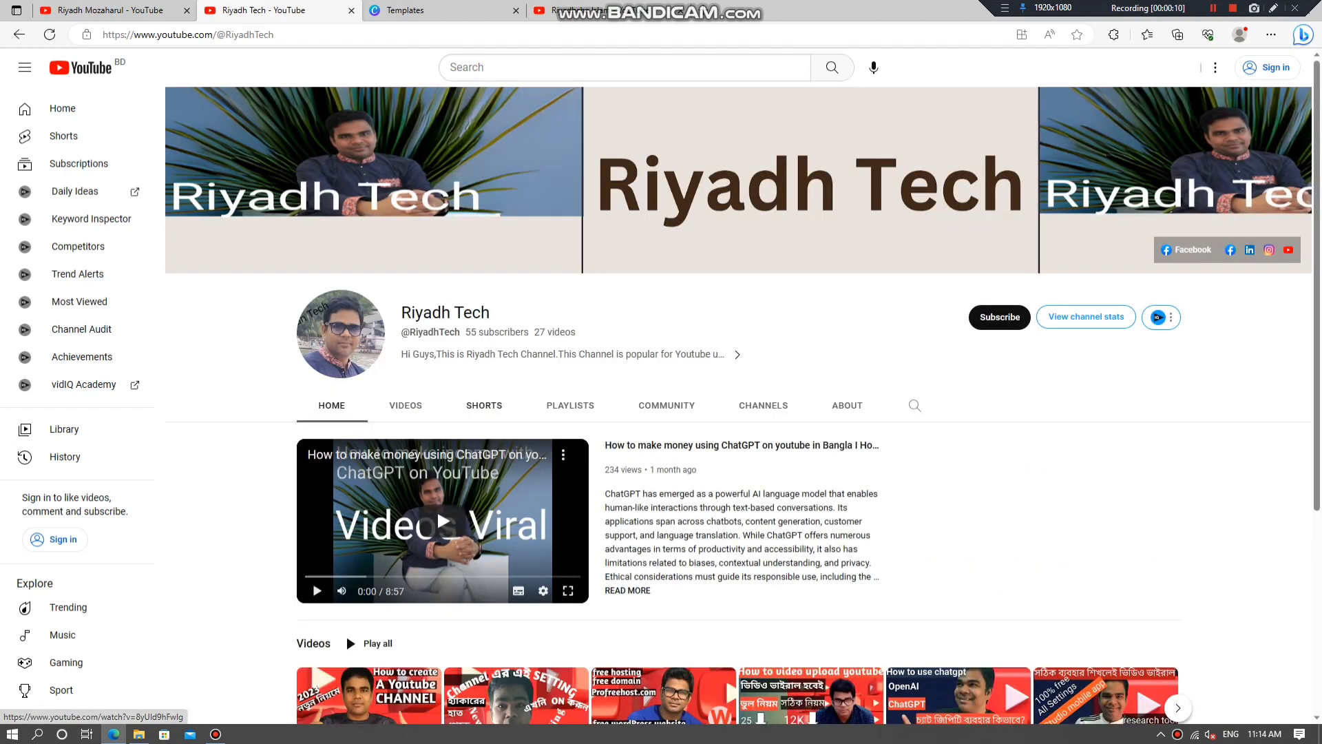
pyautogui.scroll(-5, 738, 406)
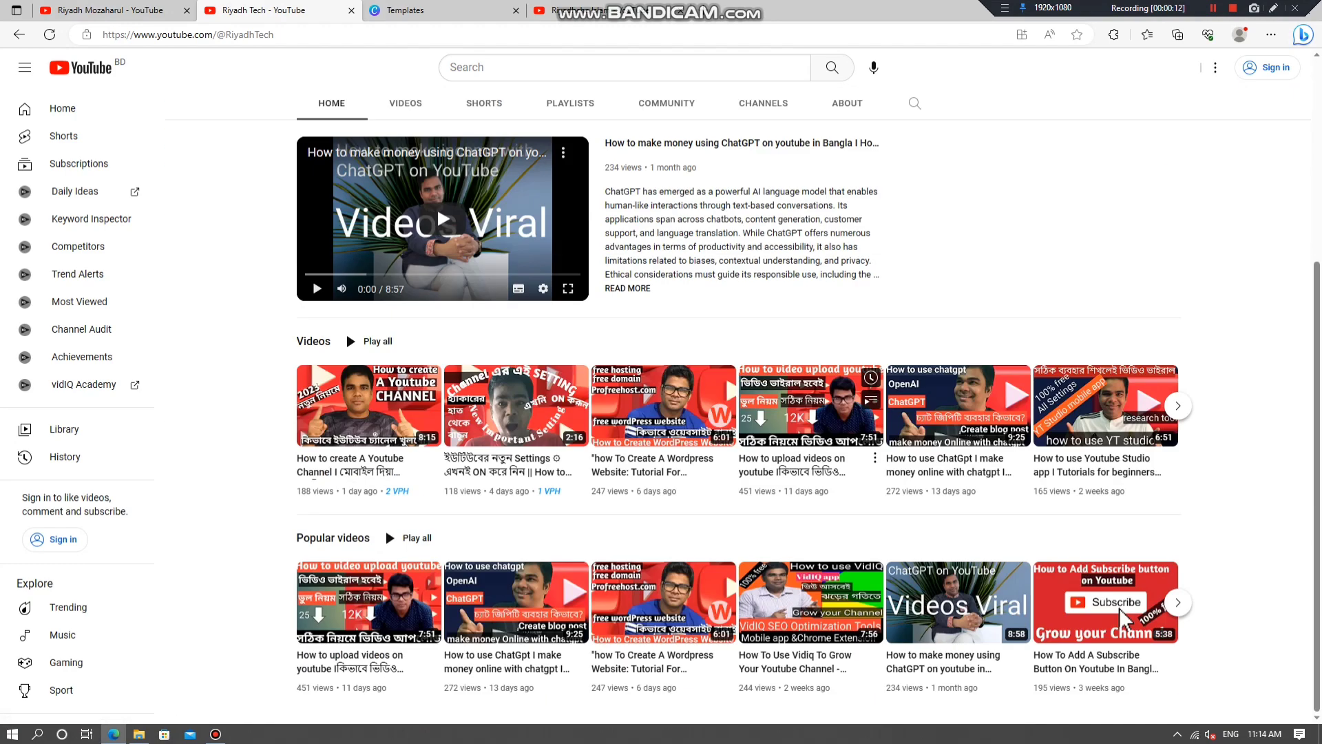
pyautogui.scroll(5, 738, 406)
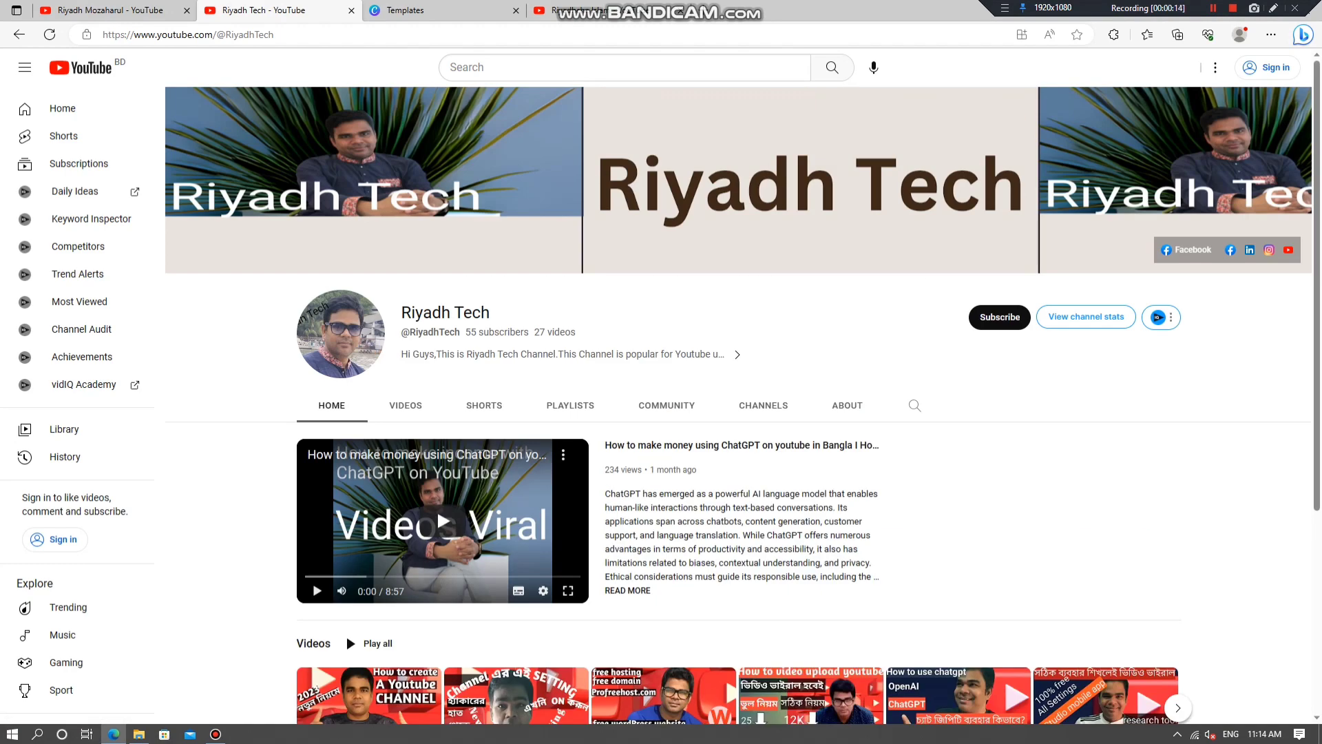
pyautogui.scroll(-5, 738, 406)
pyautogui.scroll(5, 738, 406)
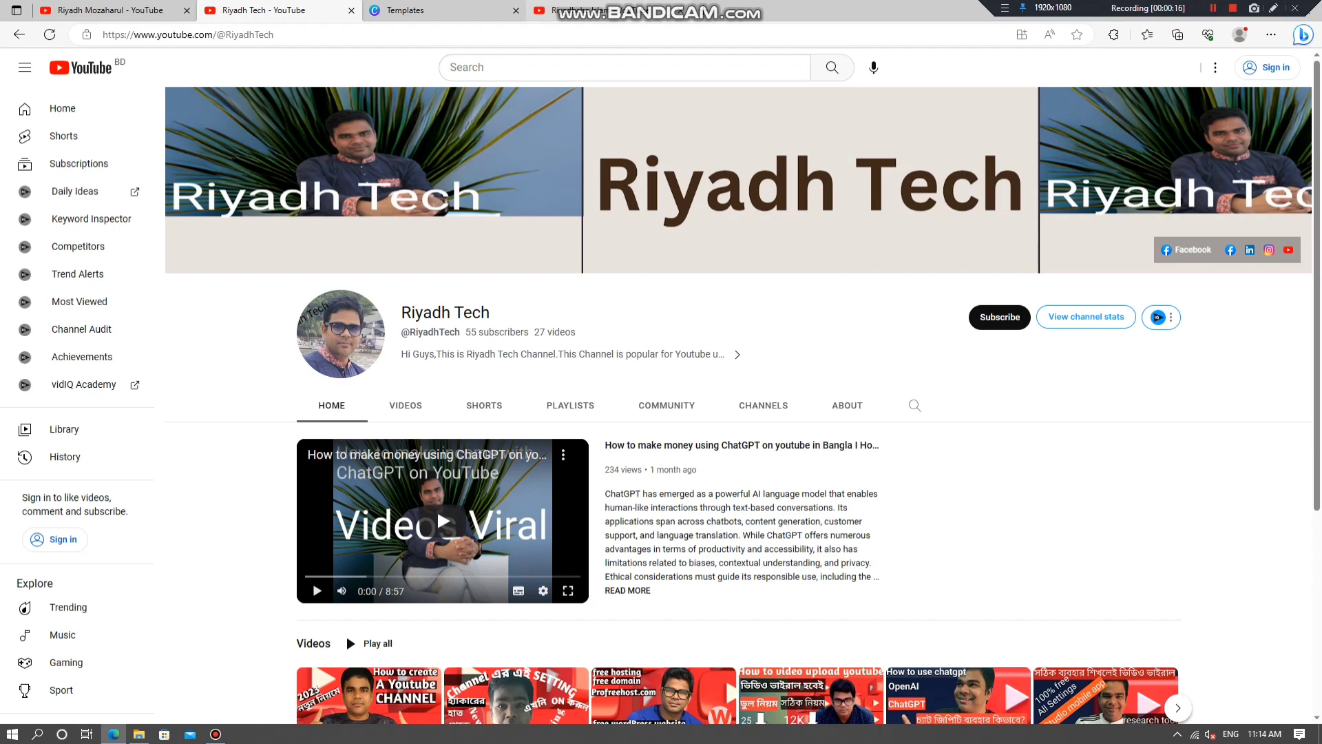
# Open the new YouTube channel's customization page in YouTube Studio and show its Branding settings.
pyautogui.click(599, 11)
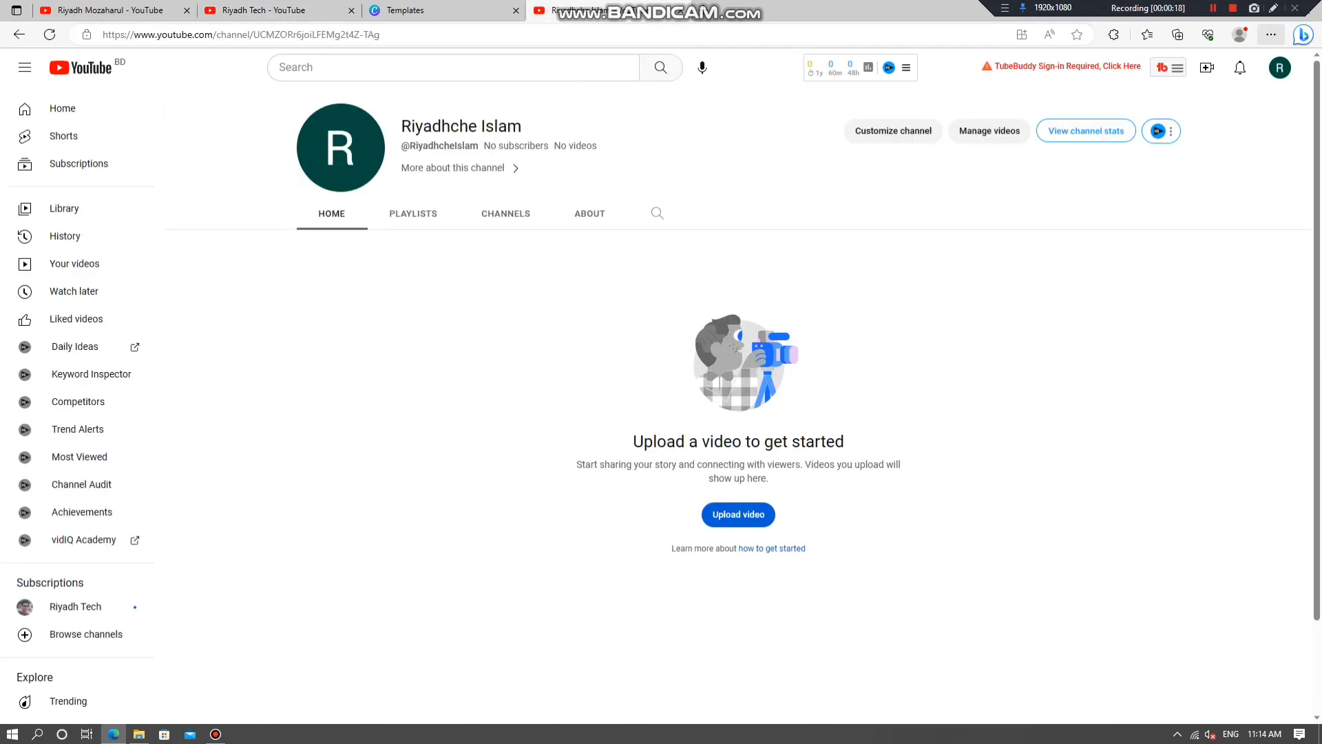
pyautogui.click(1270, 35)
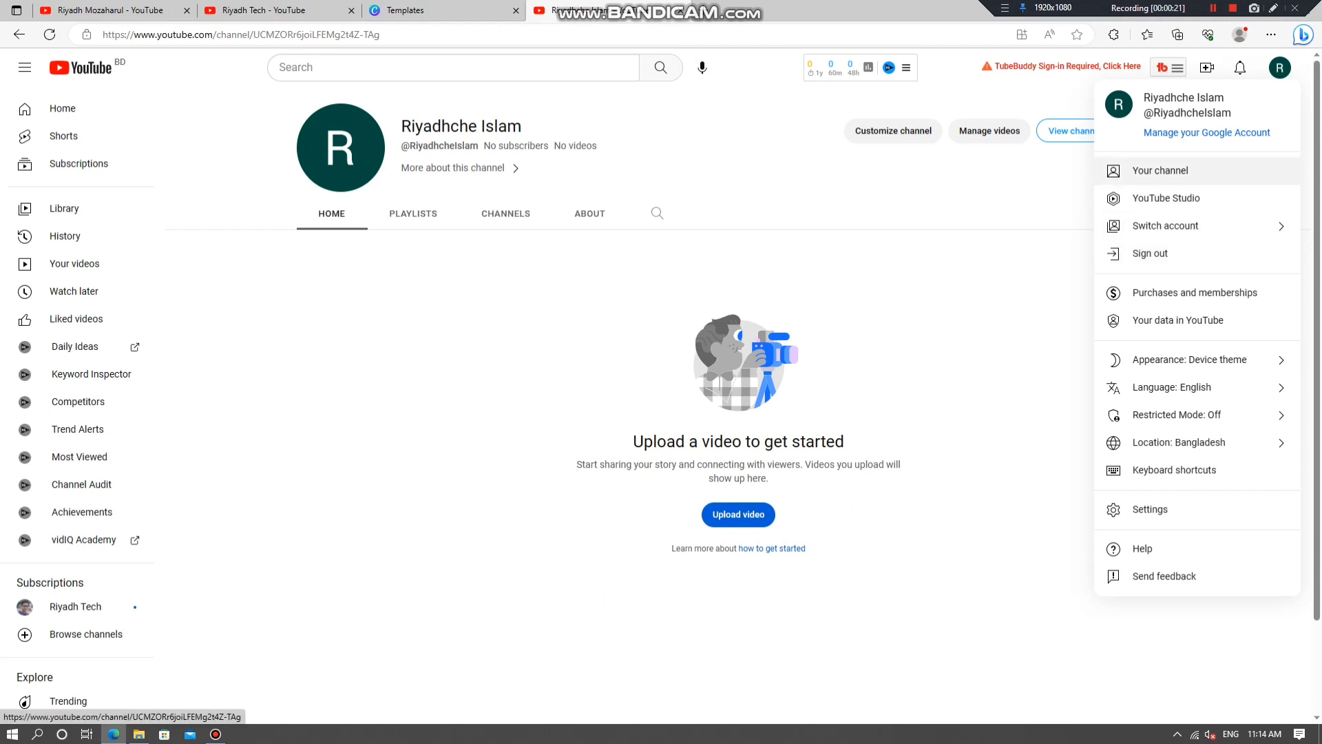
pyautogui.click(1160, 170)
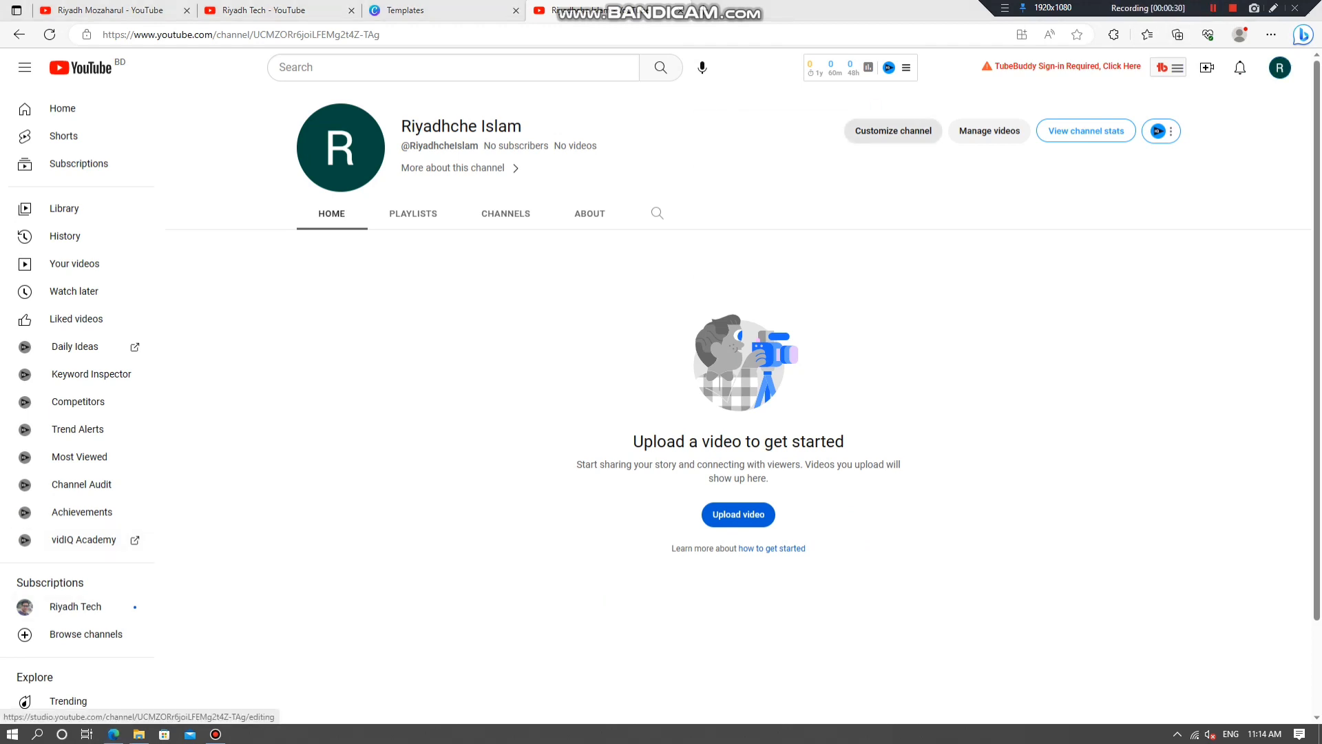
pyautogui.click(893, 130)
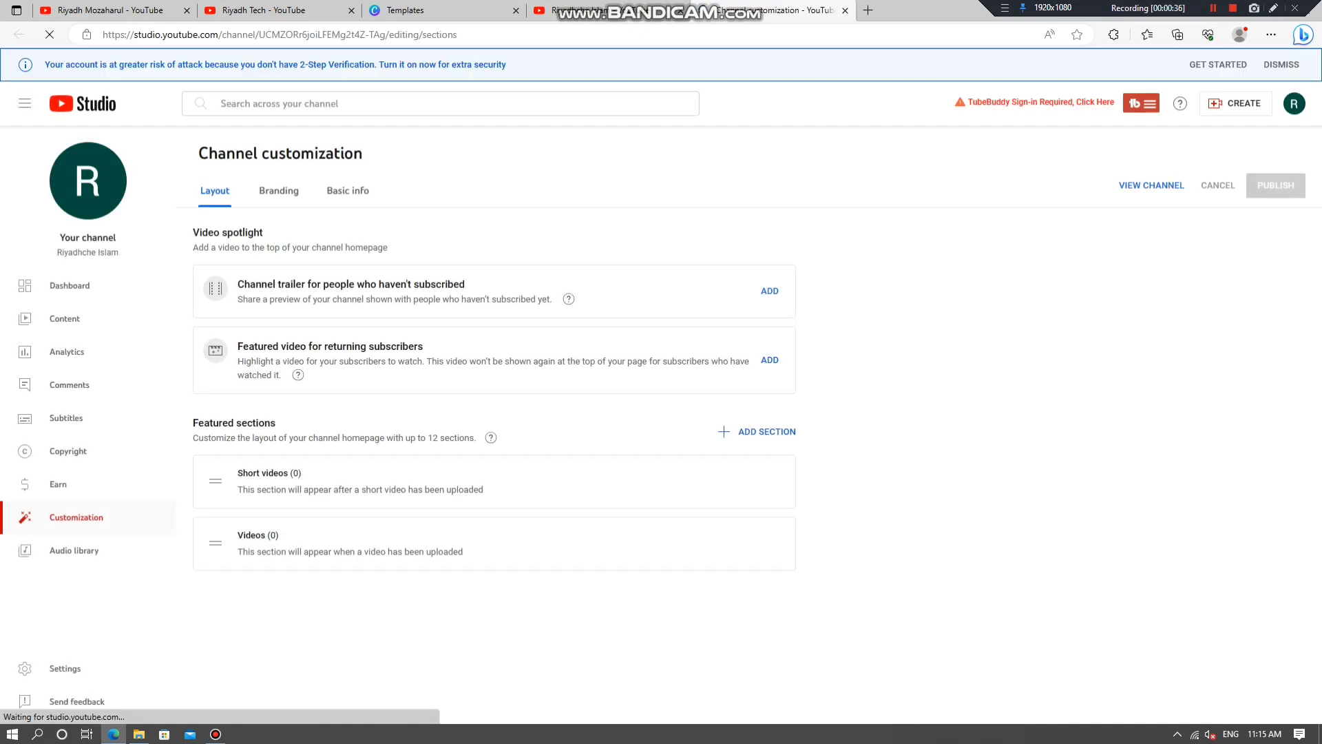
pyautogui.click(281, 191)
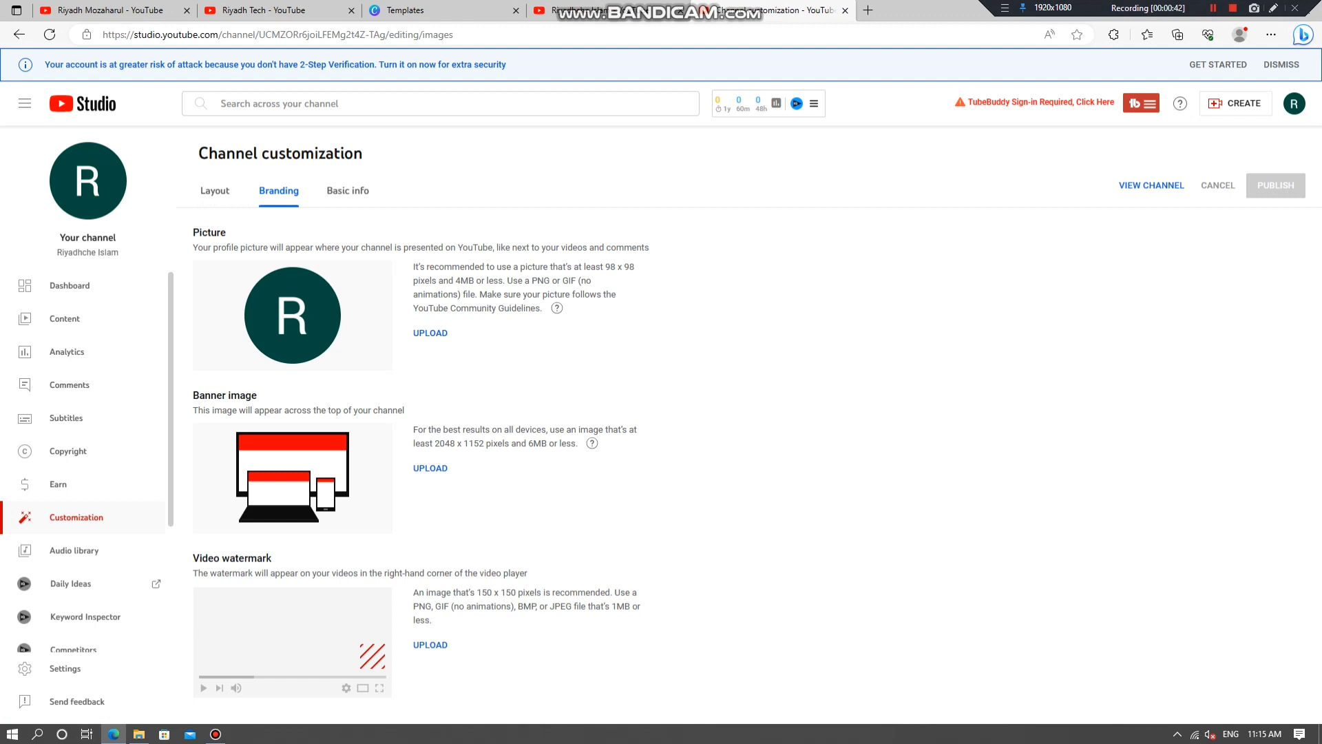
pyautogui.click(347, 190)
pyautogui.click(214, 190)
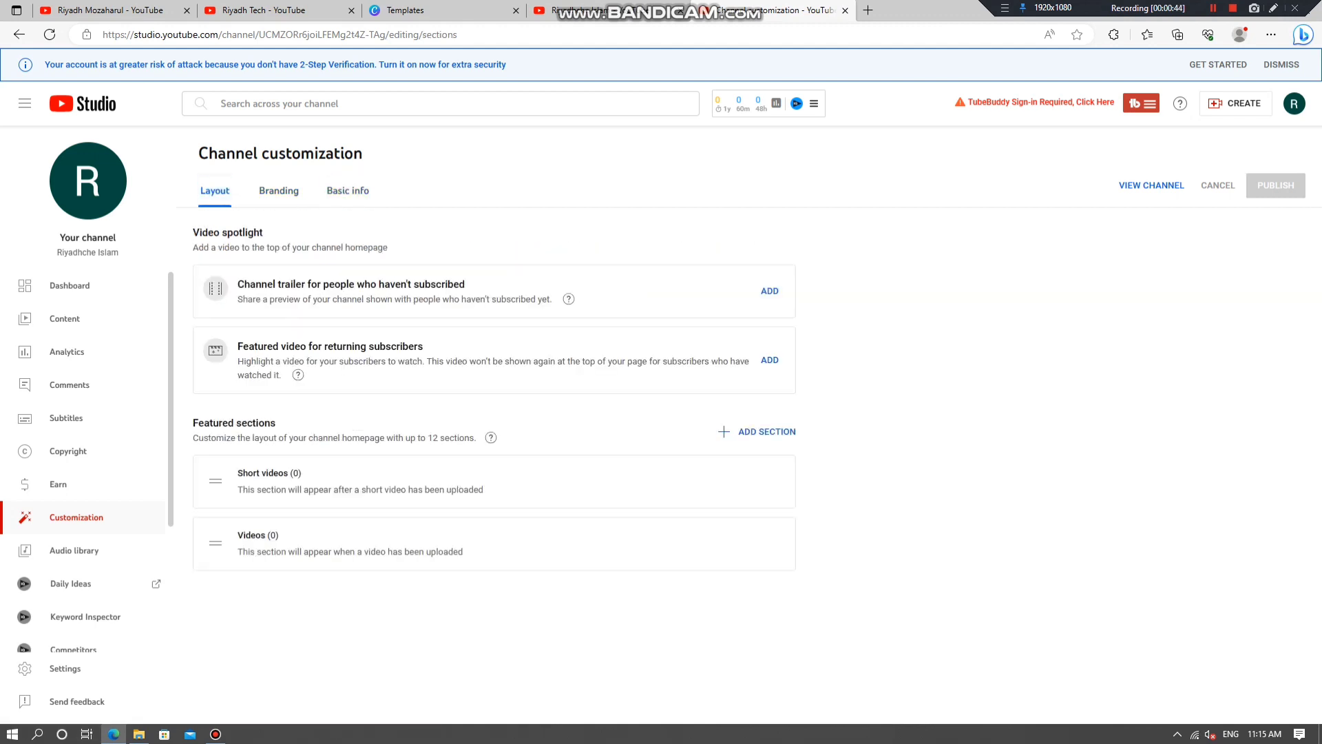
pyautogui.click(279, 191)
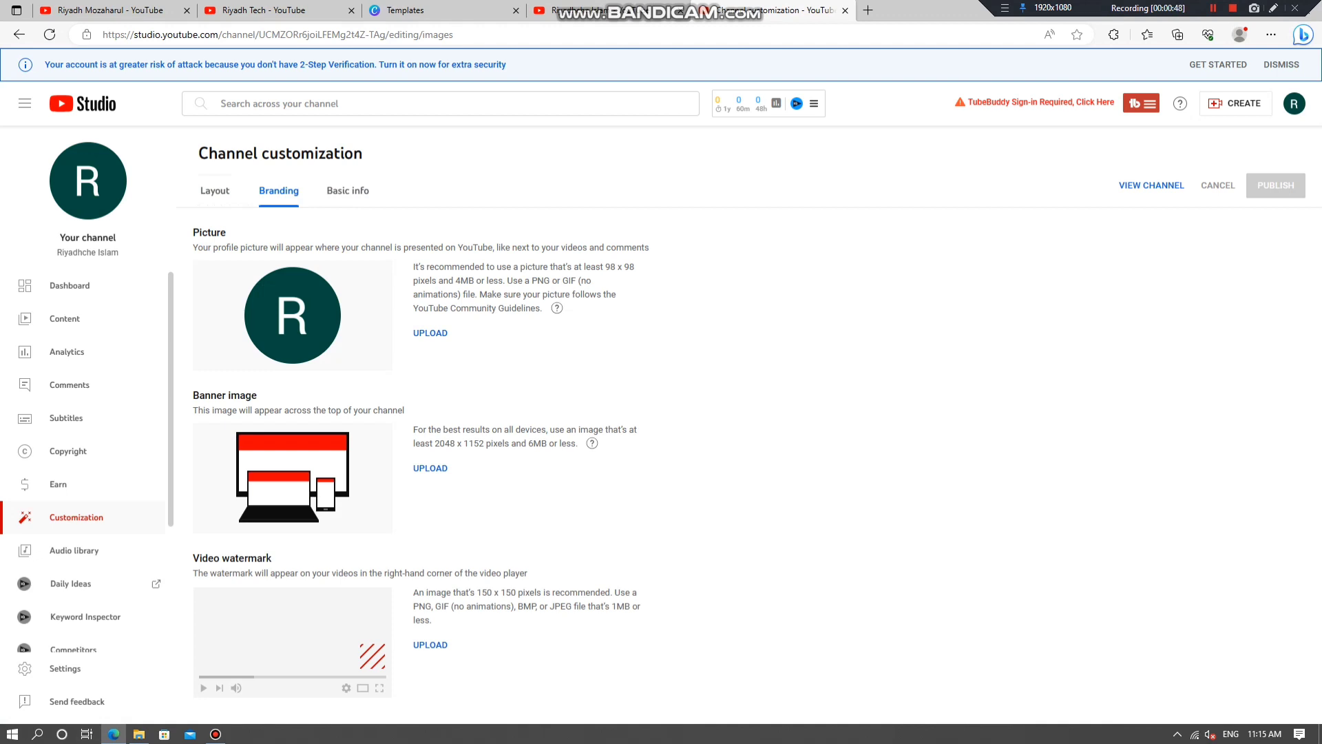
# Upload the PP image from the vlog channel folder as the profile picture, with the crop moved up to the image's upper edge.
pyautogui.click(430, 332)
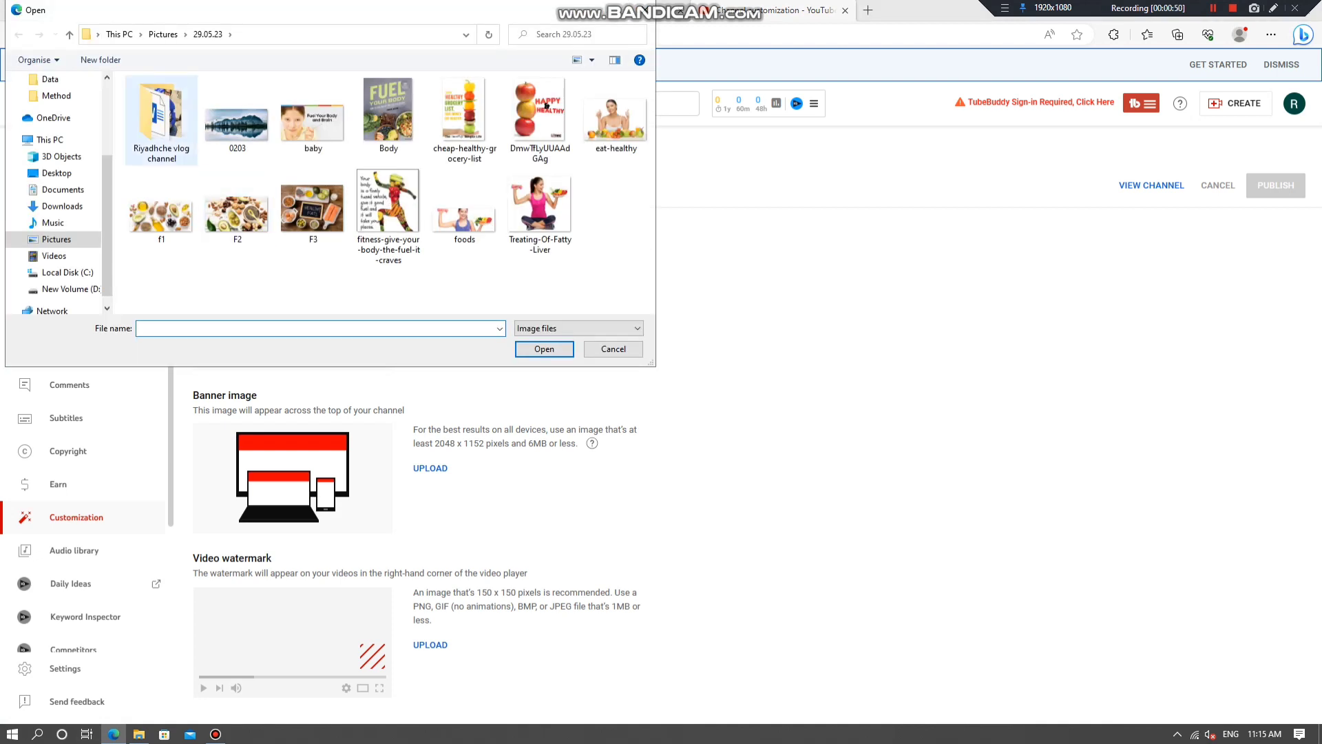
pyautogui.doubleClick(165, 127)
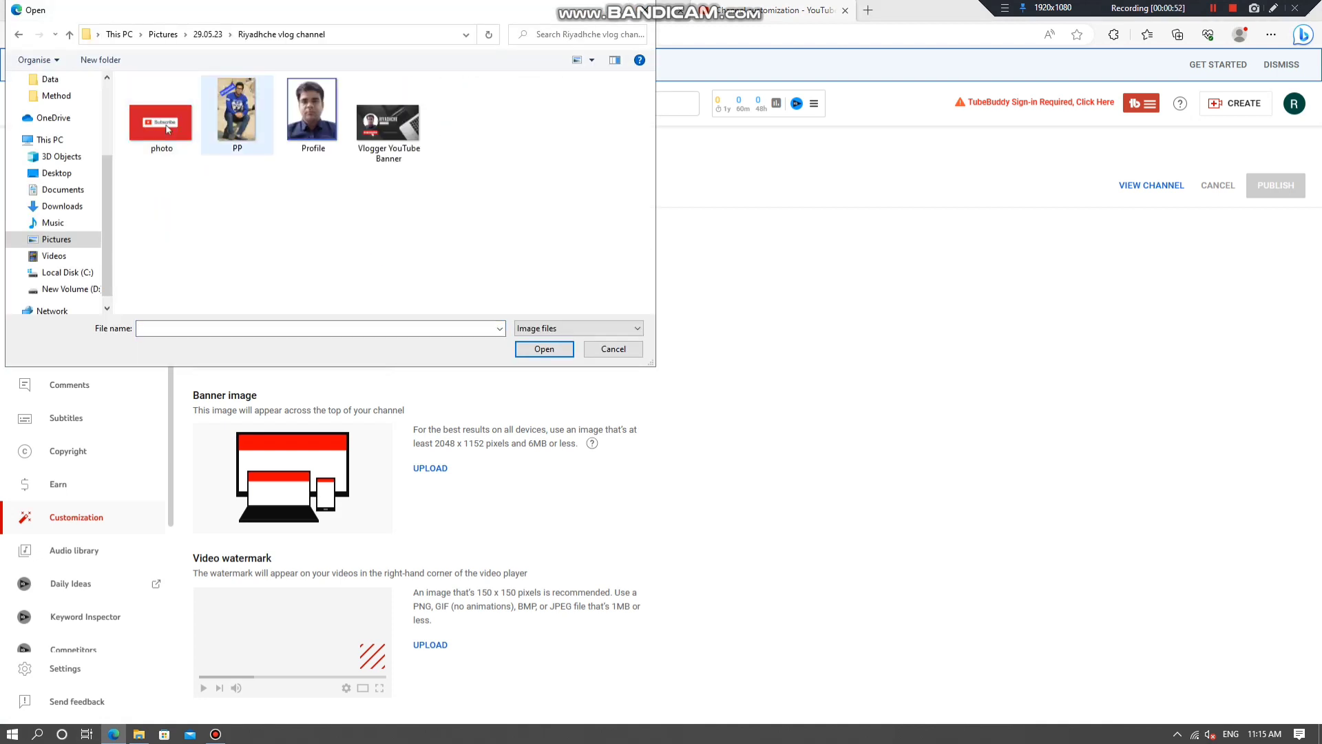
pyautogui.click(232, 102)
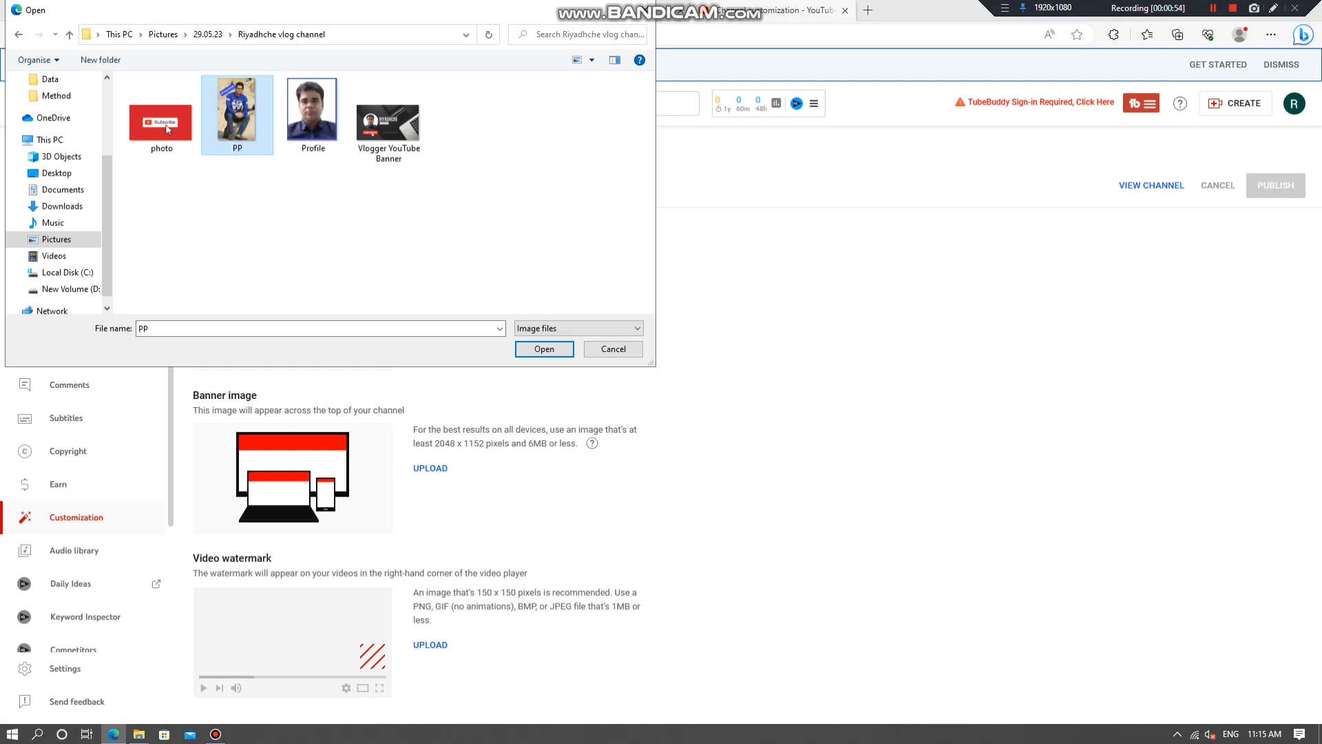
pyautogui.click(544, 349)
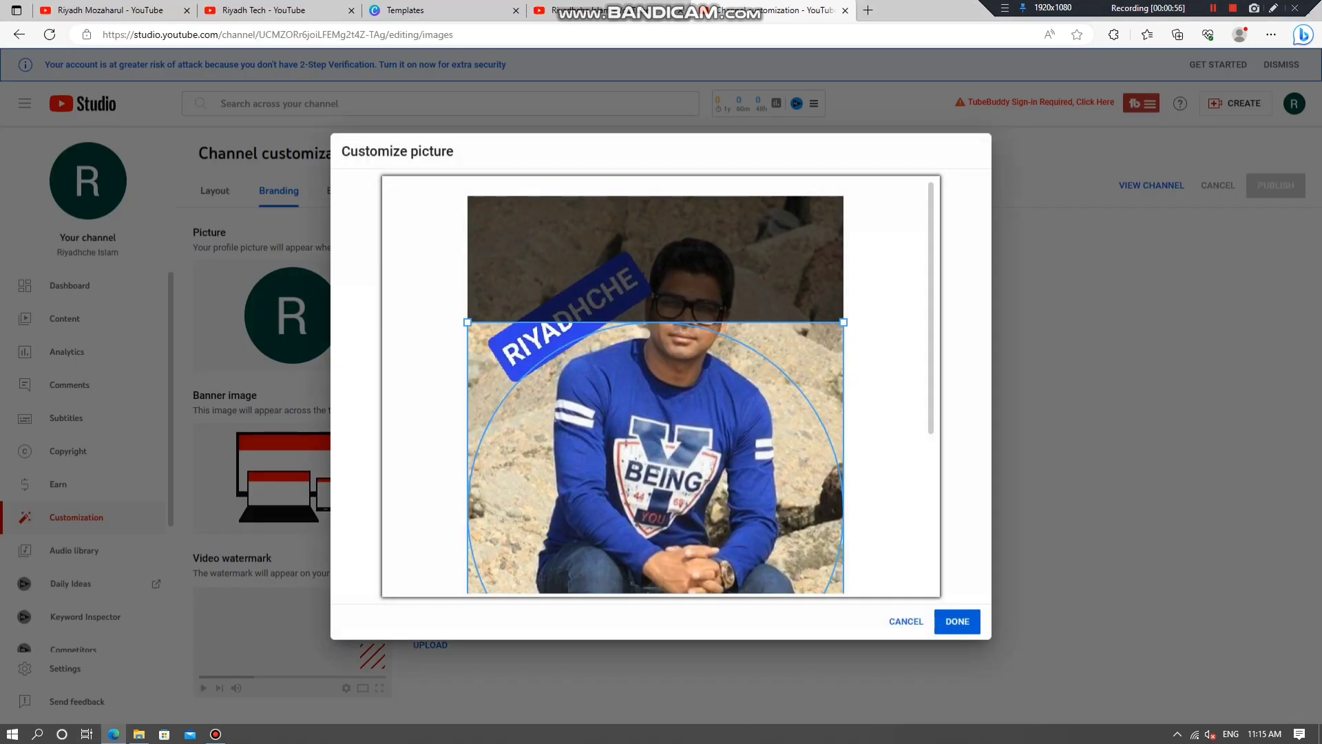
pyautogui.moveTo(626, 443); pyautogui.dragTo(625, 315)
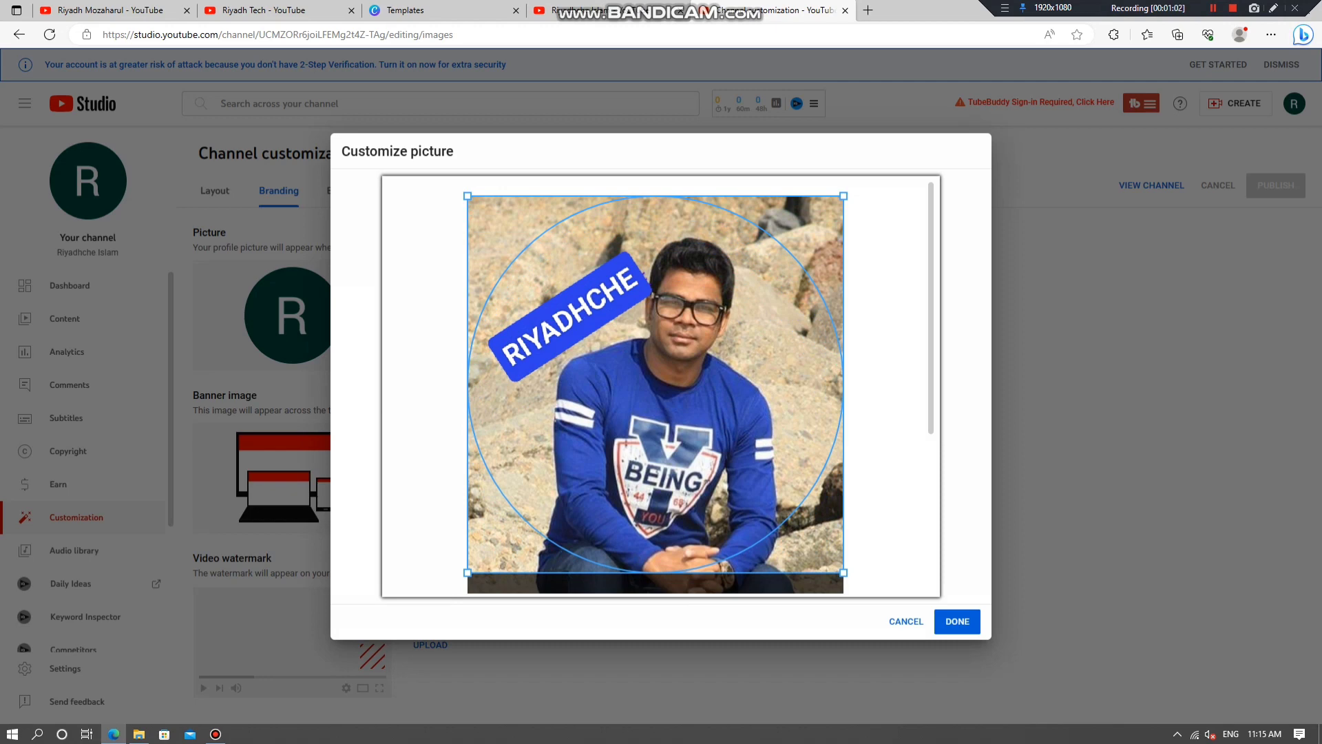
pyautogui.click(957, 622)
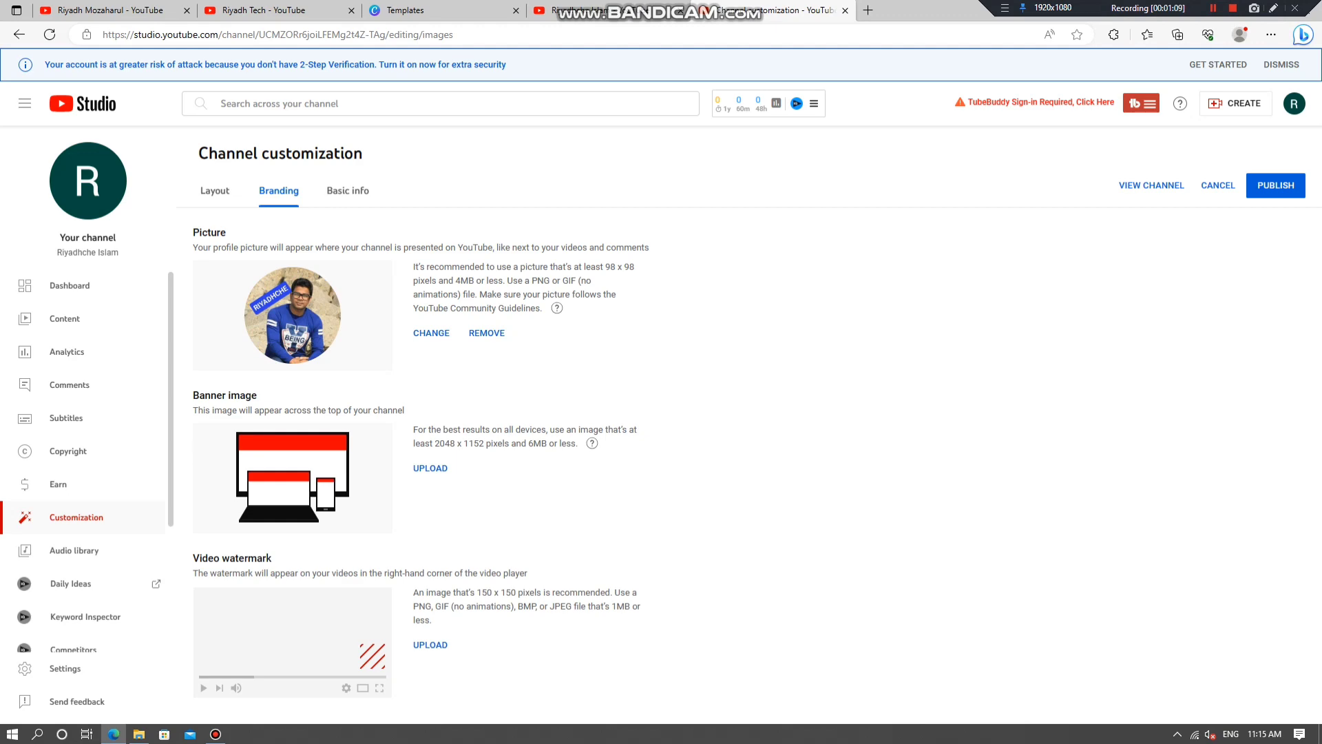
# Switch to Canva, search the templates for "youtube channel banner" and browse the banner designs.
pyautogui.click(440, 10)
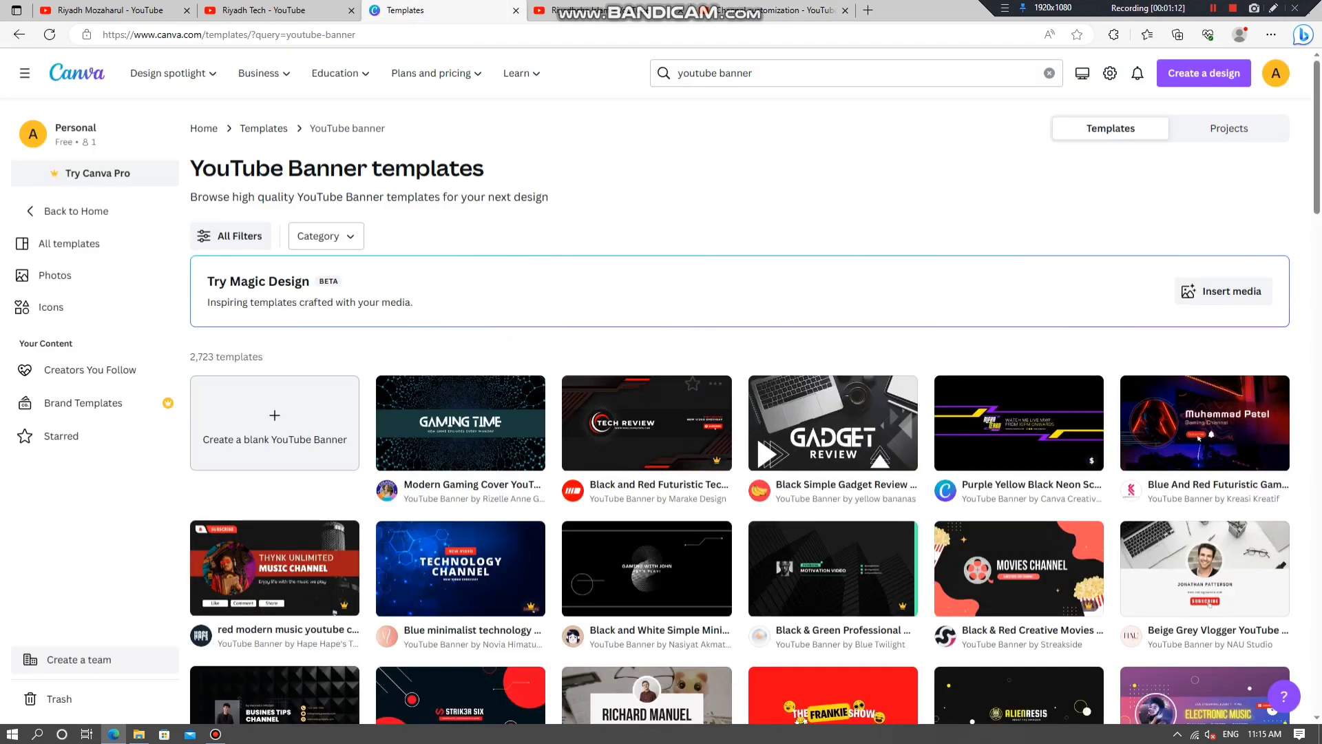
pyautogui.scroll(-7, 647, 423)
pyautogui.scroll(7, 647, 424)
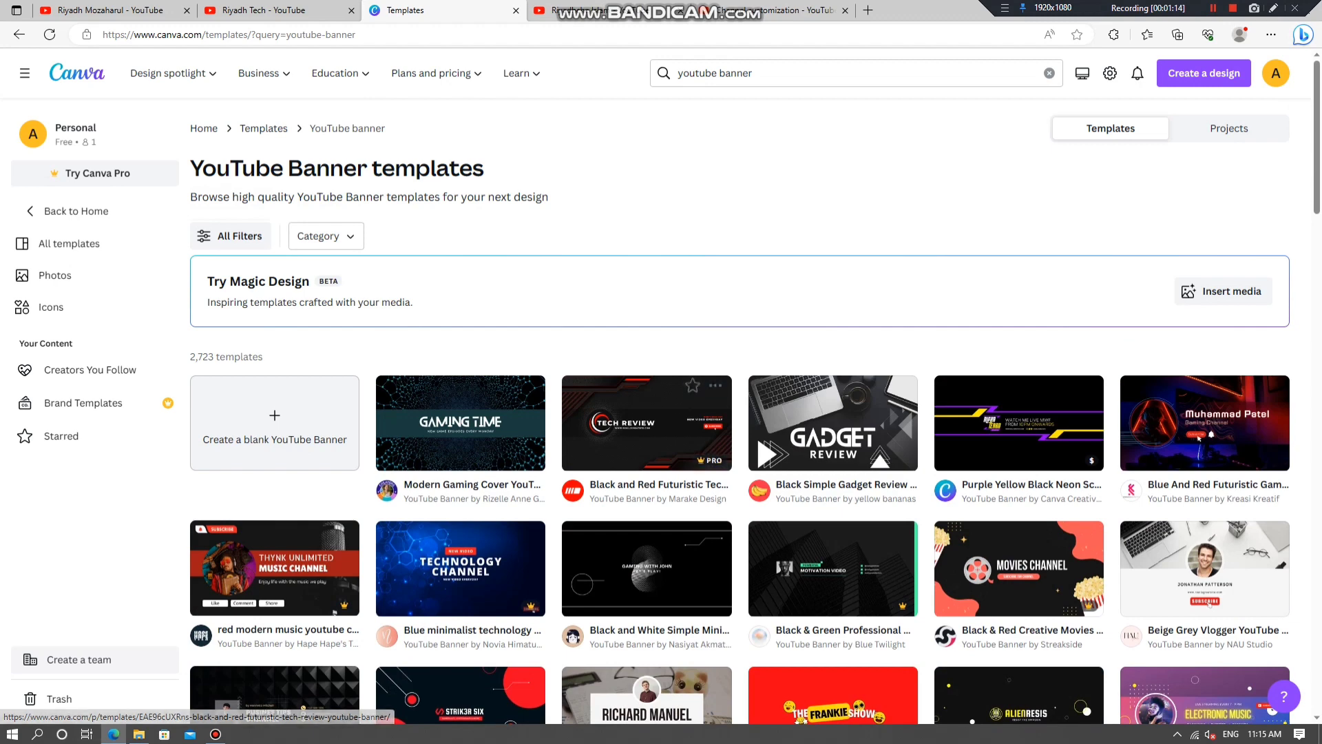
pyautogui.click(752, 73)
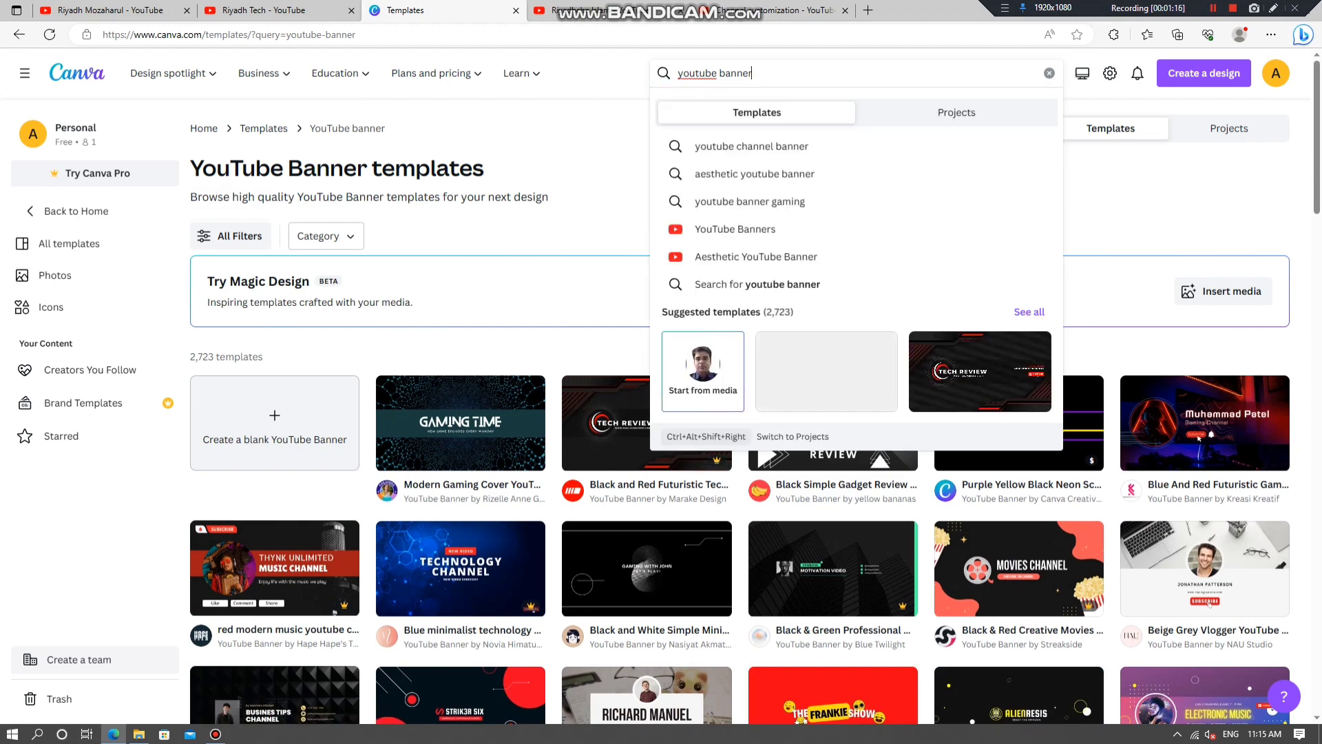
pyautogui.click(751, 146)
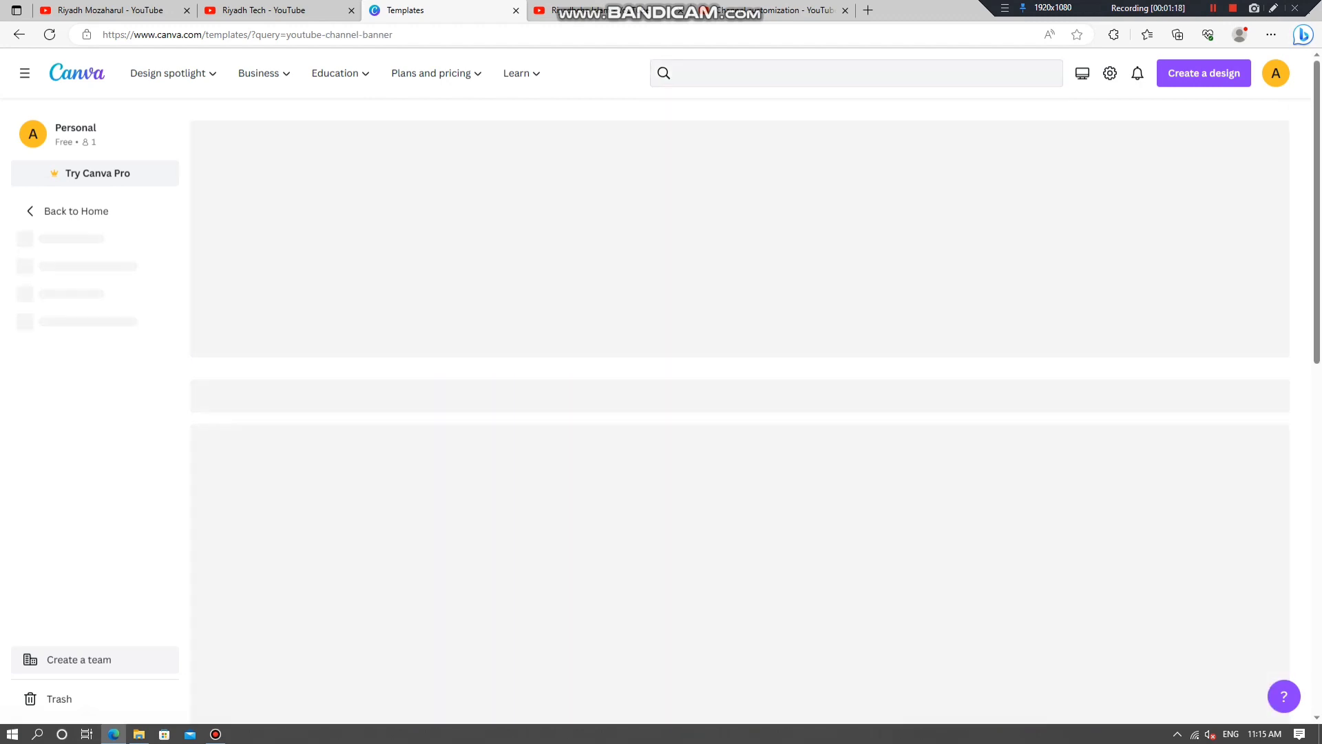
pyautogui.scroll(-12, 647, 309)
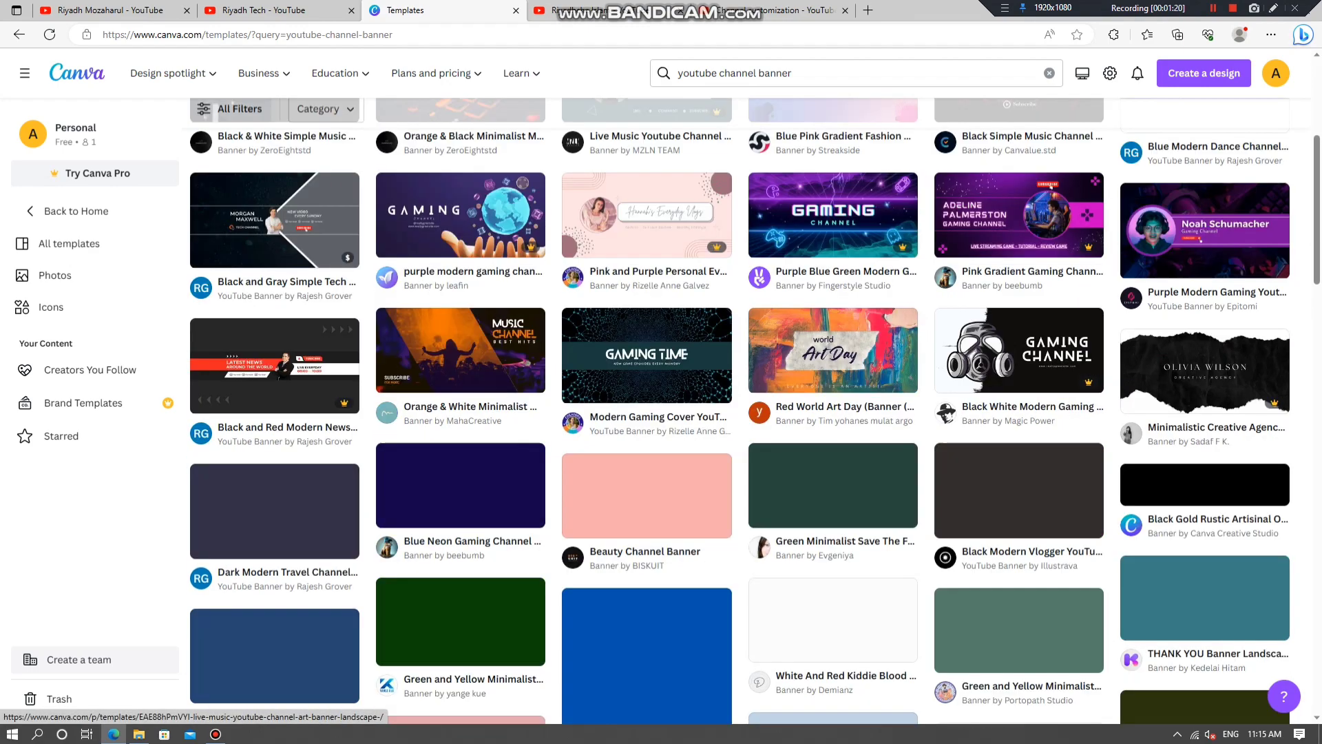
pyautogui.scroll(-5, 648, 412)
pyautogui.scroll(17, 647, 412)
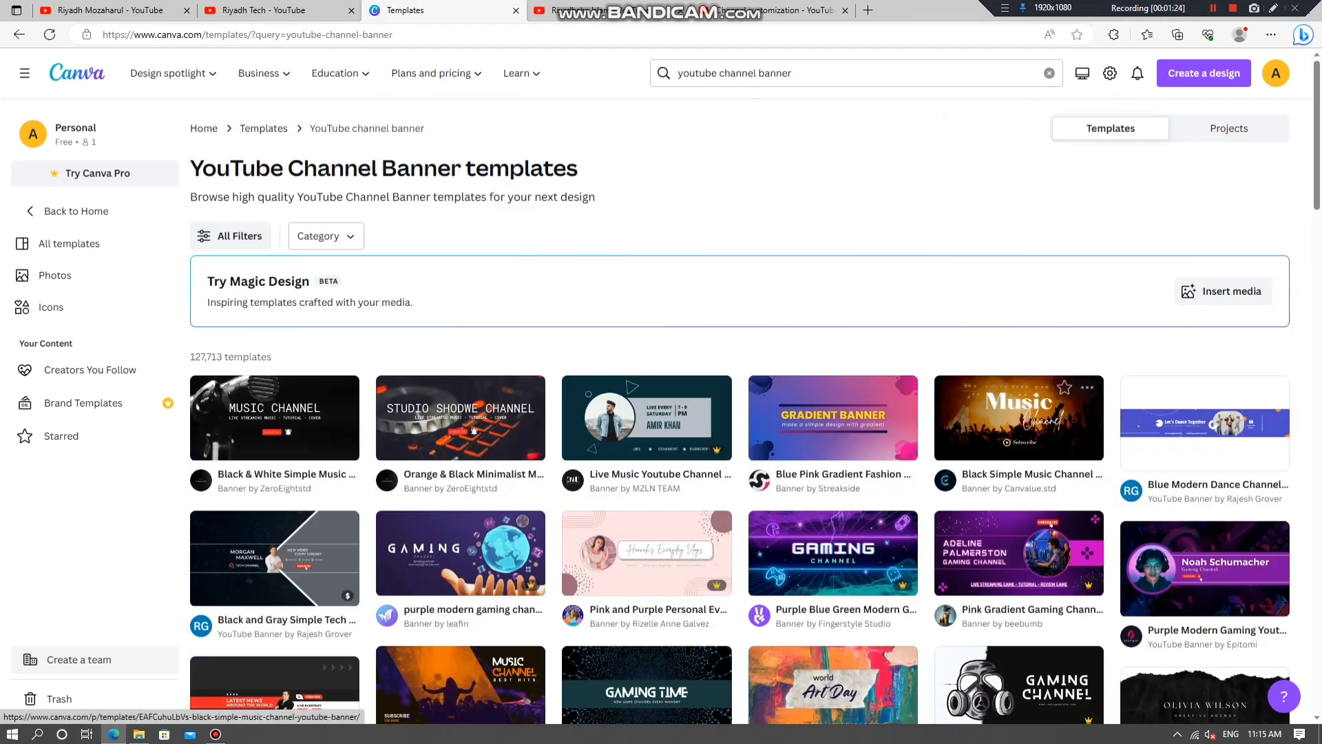
pyautogui.scroll(-8, 647, 413)
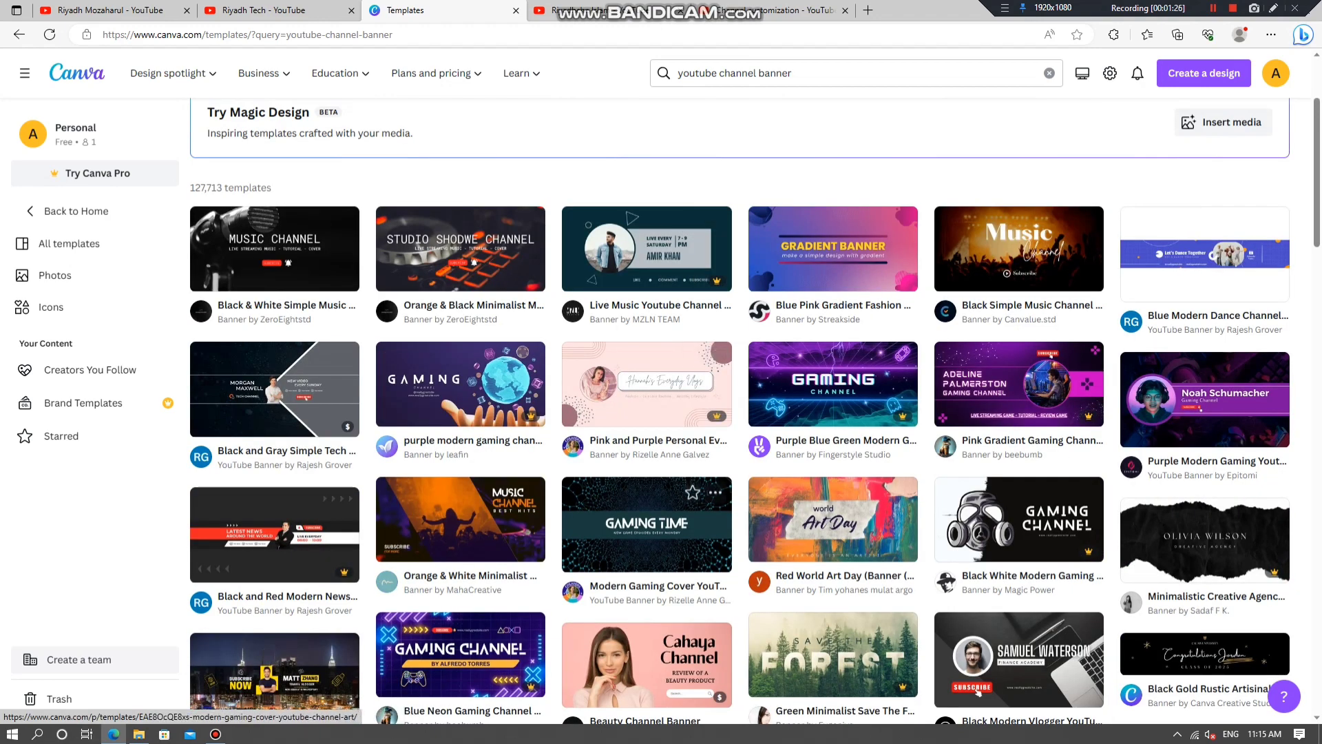
pyautogui.scroll(8, 647, 413)
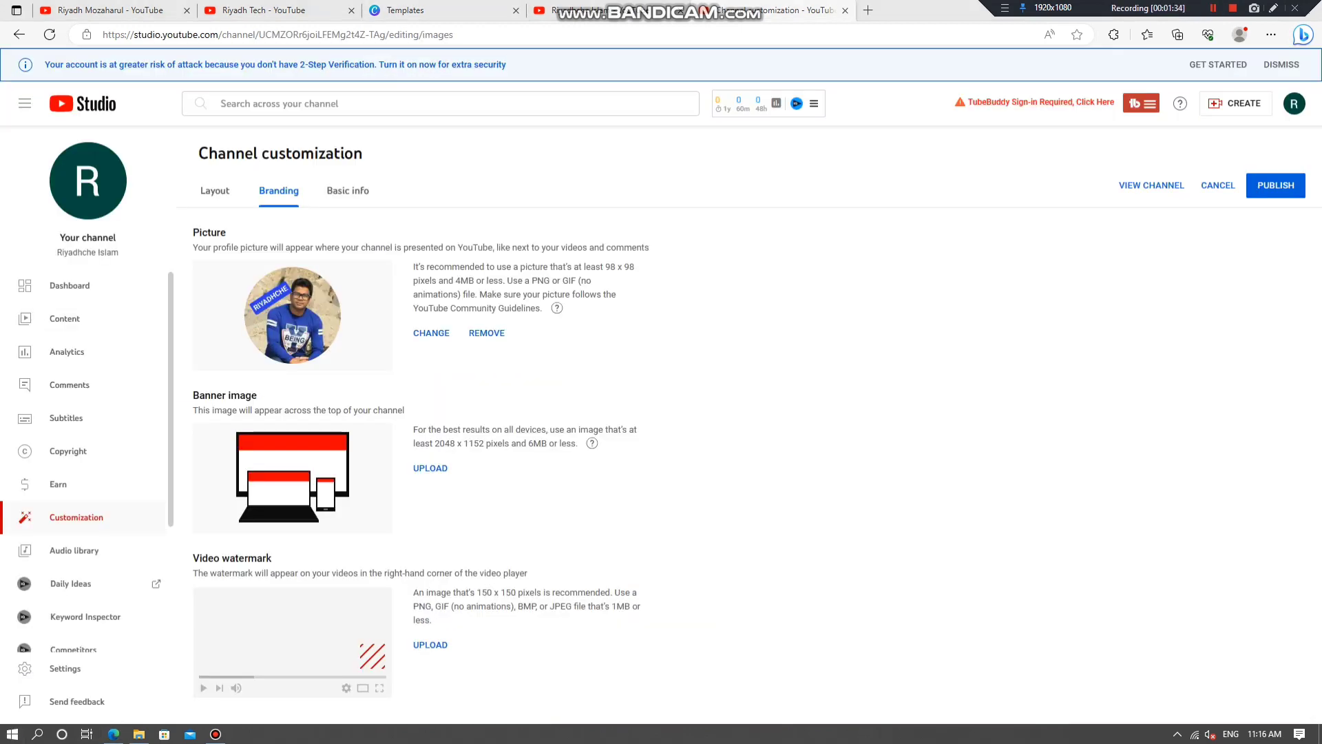
# In YouTube Studio, upload the Vlogger YouTube Banner image as the channel's banner and accept its default crop.
pyautogui.moveTo(435, 443); pyautogui.dragTo(580, 445)
pyautogui.click(551, 489)
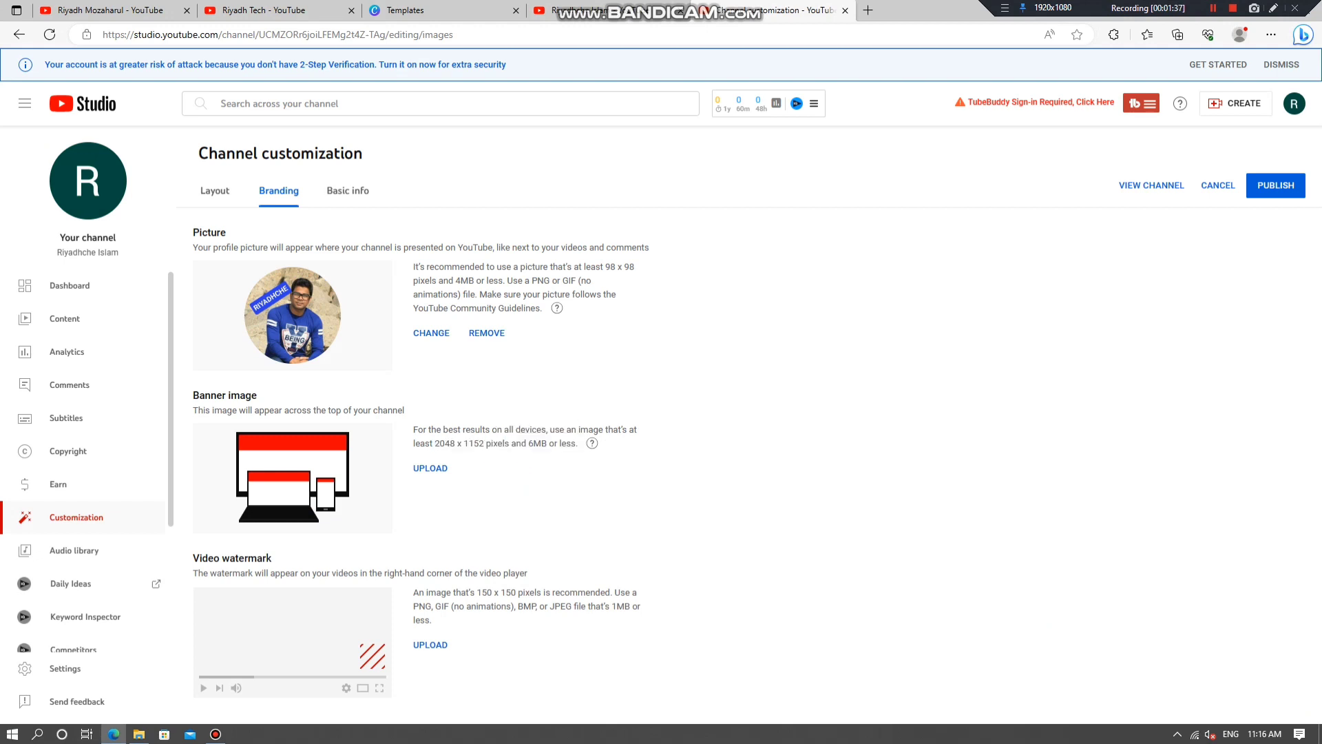
pyautogui.click(428, 468)
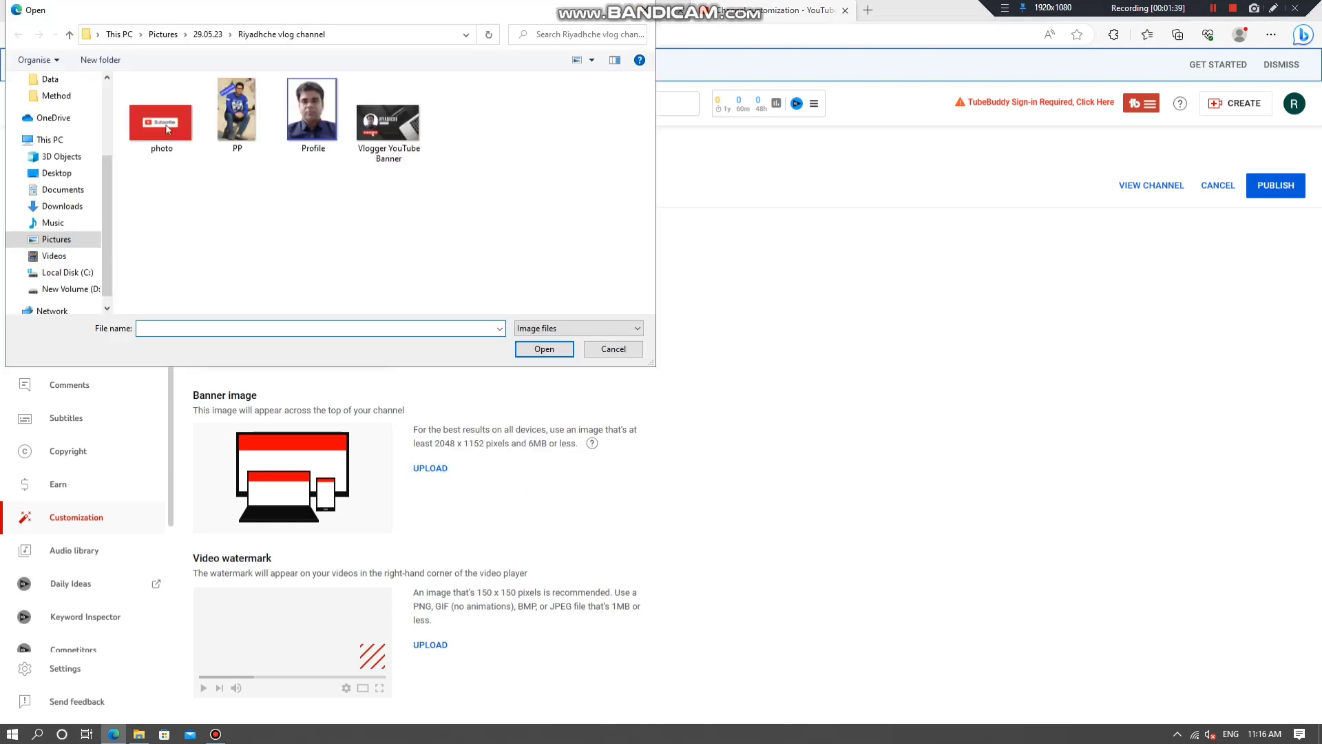
pyautogui.click(387, 124)
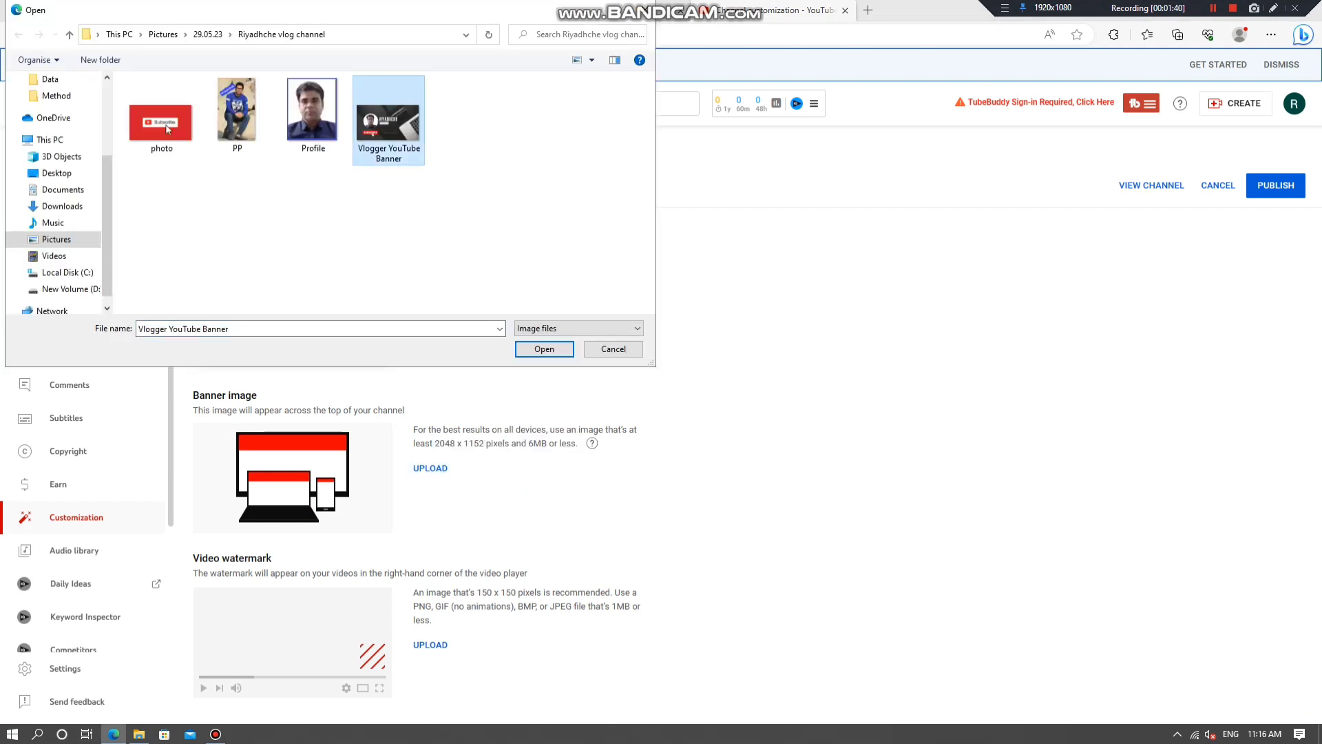
pyautogui.click(544, 348)
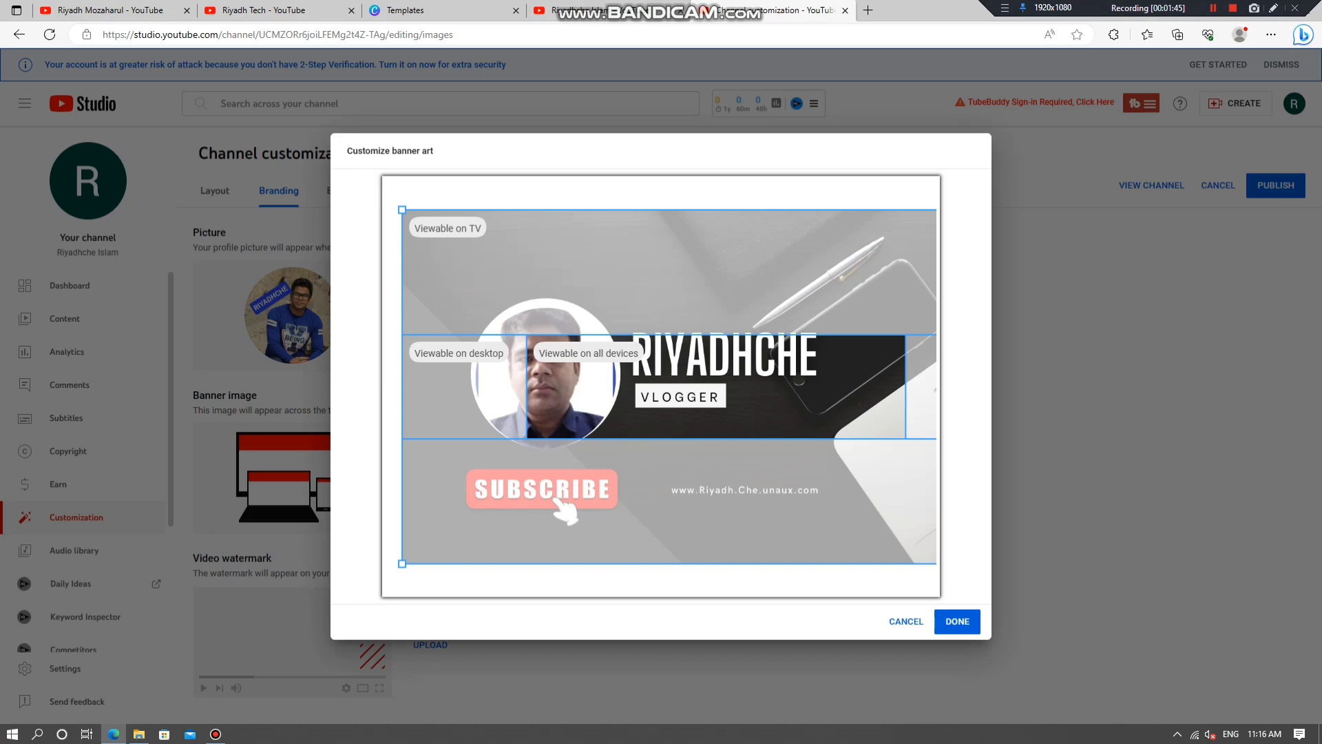
pyautogui.click(957, 621)
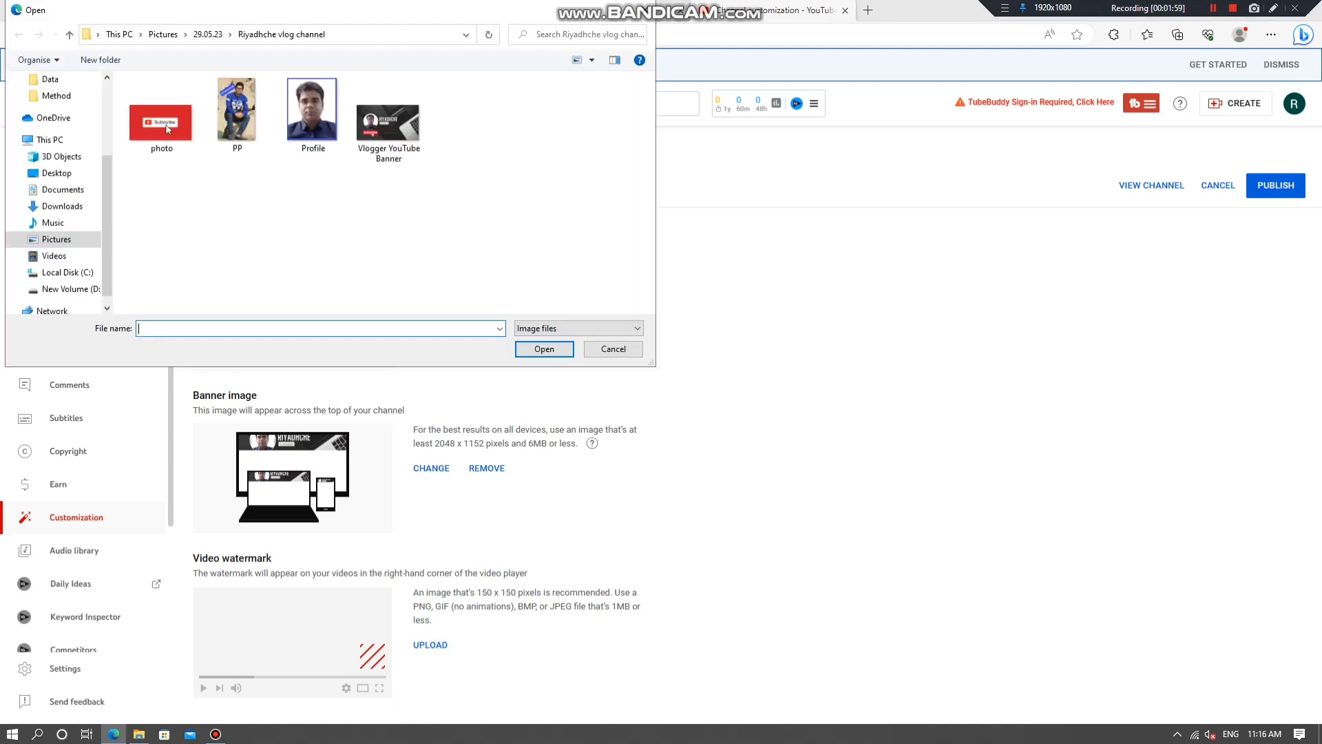
# Upload the photo image as the video watermark, cropped around the Subscribe button, and publish the branding changes.
pyautogui.click(167, 129)
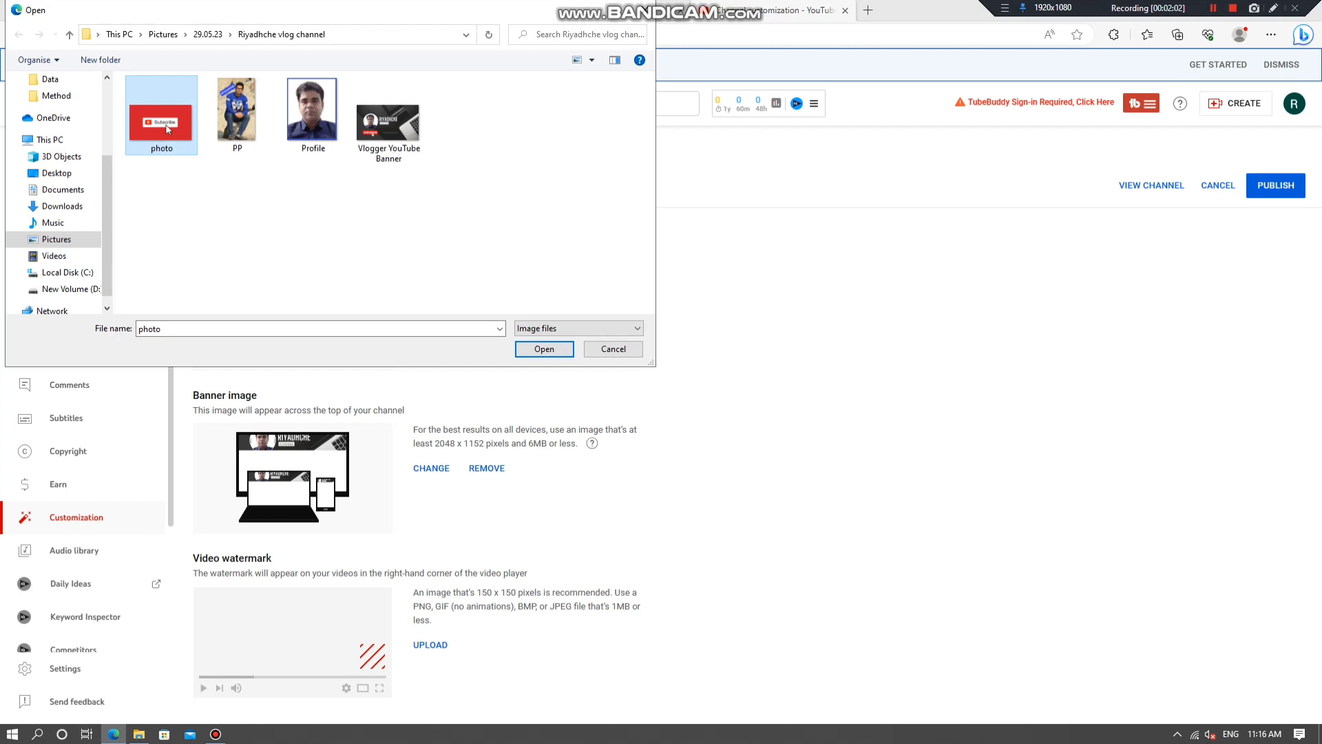
pyautogui.click(544, 349)
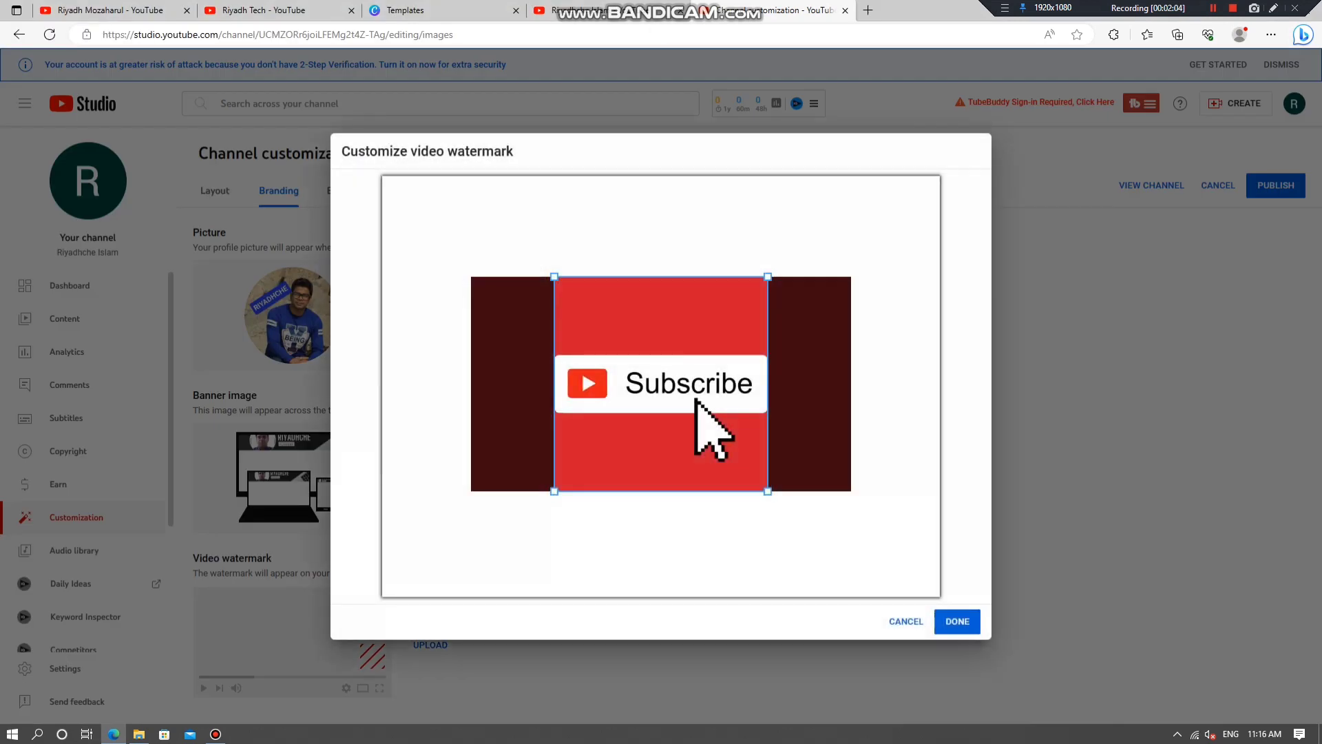
pyautogui.moveTo(661, 383)
pyautogui.mouseDown()
pyautogui.moveTo(683, 383)
pyautogui.moveTo(663, 384)
pyautogui.mouseUp()
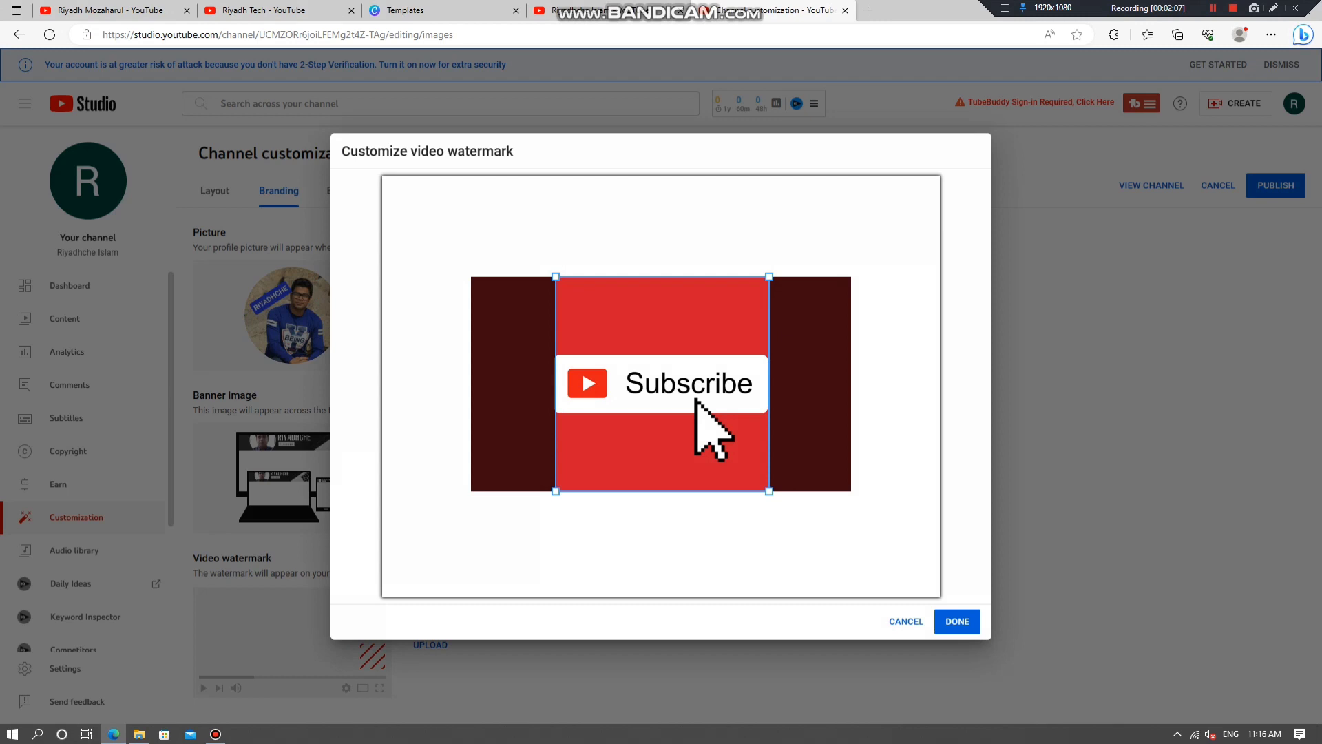
pyautogui.click(957, 621)
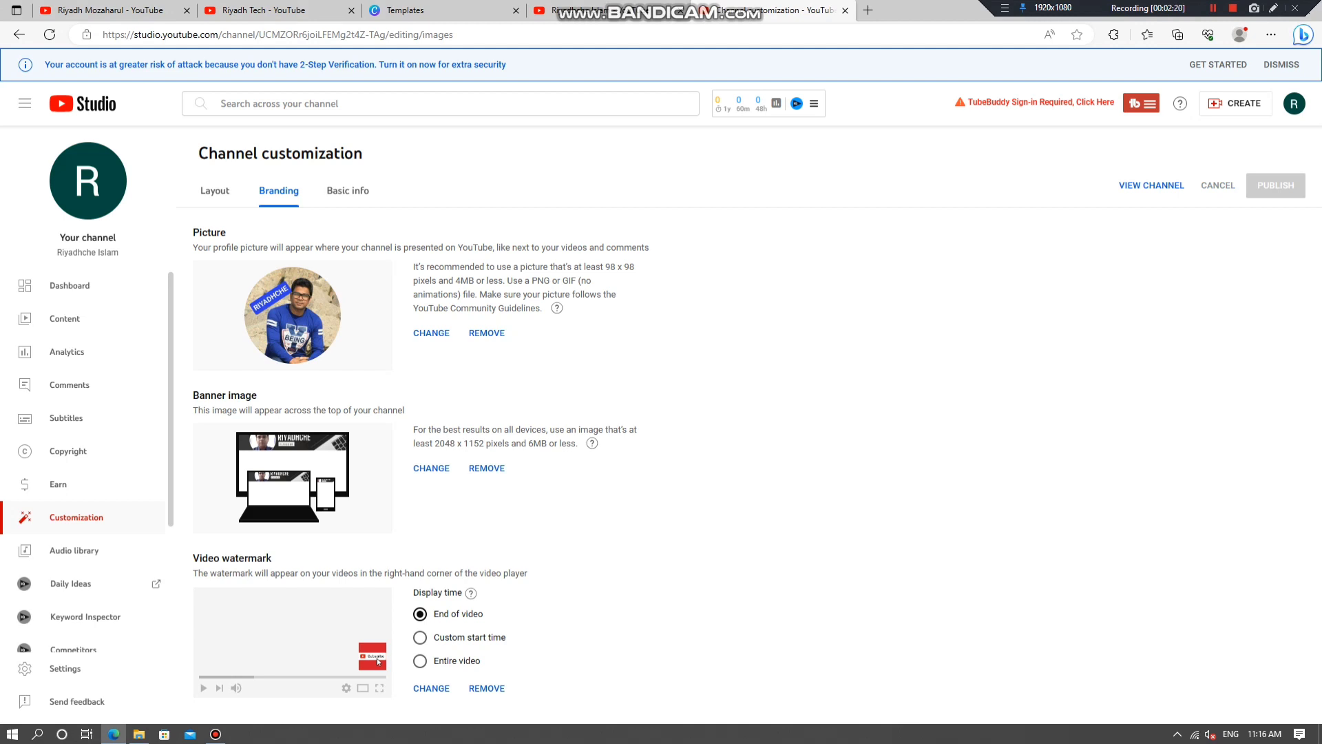
# View the channel page with the published branding.
pyautogui.hotkey('shift', 'F12')
pyautogui.hotkey('shift', 'F12')
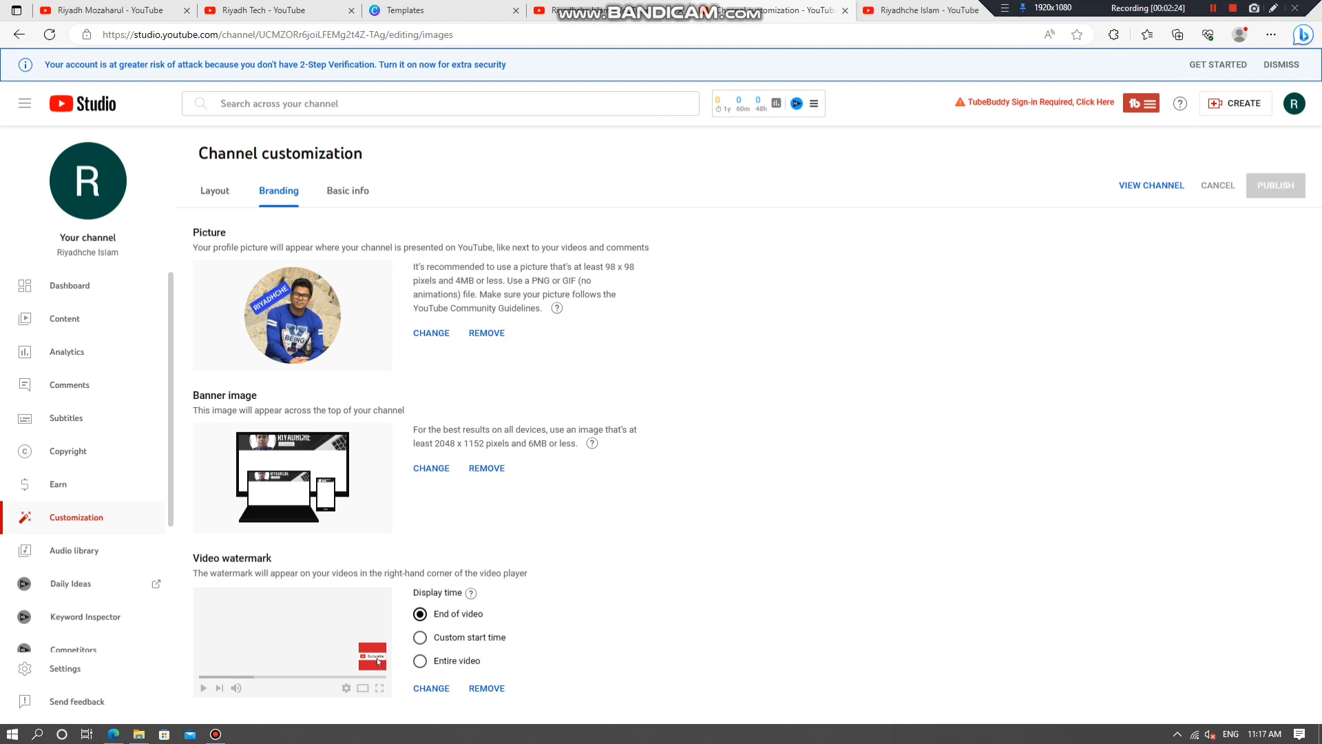
pyautogui.click(1152, 185)
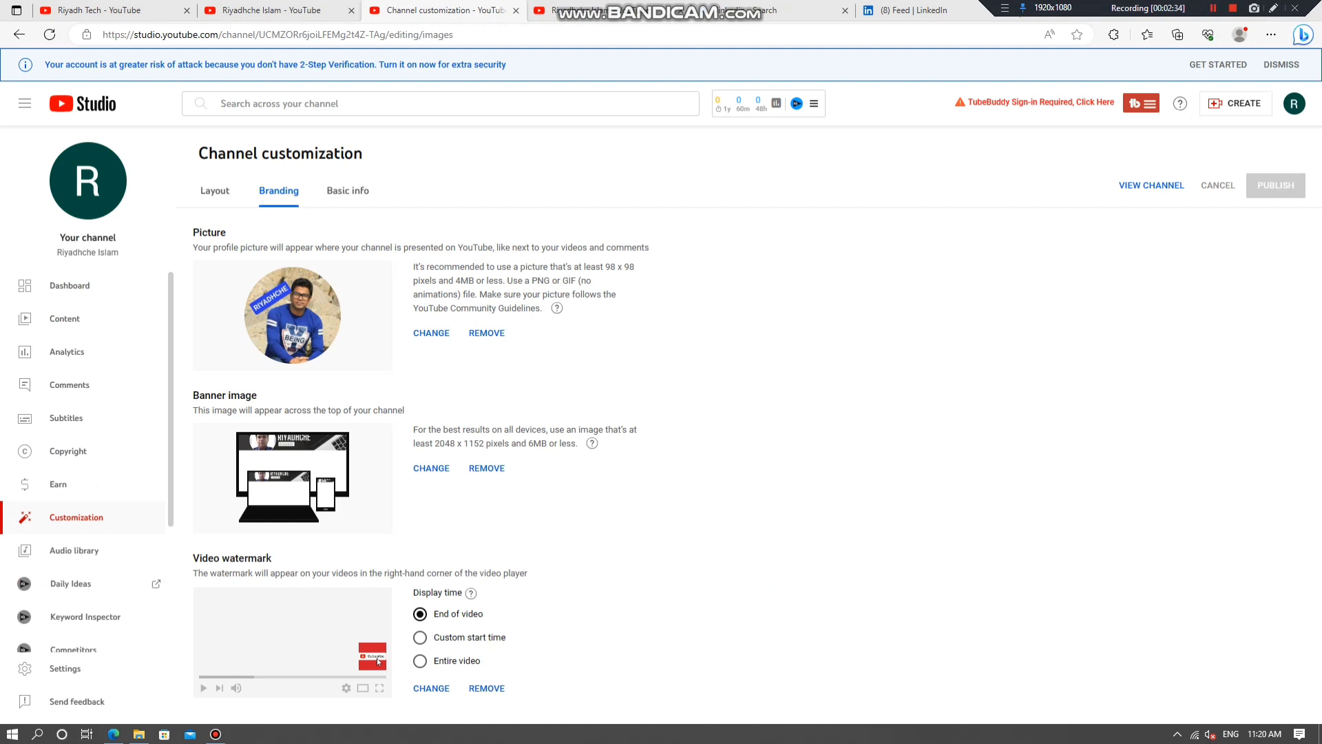
# Open the channel's basic info and add a translation with Bangla as the original language and English as the translation language.
pyautogui.click(347, 190)
pyautogui.scroll(-3, 494, 413)
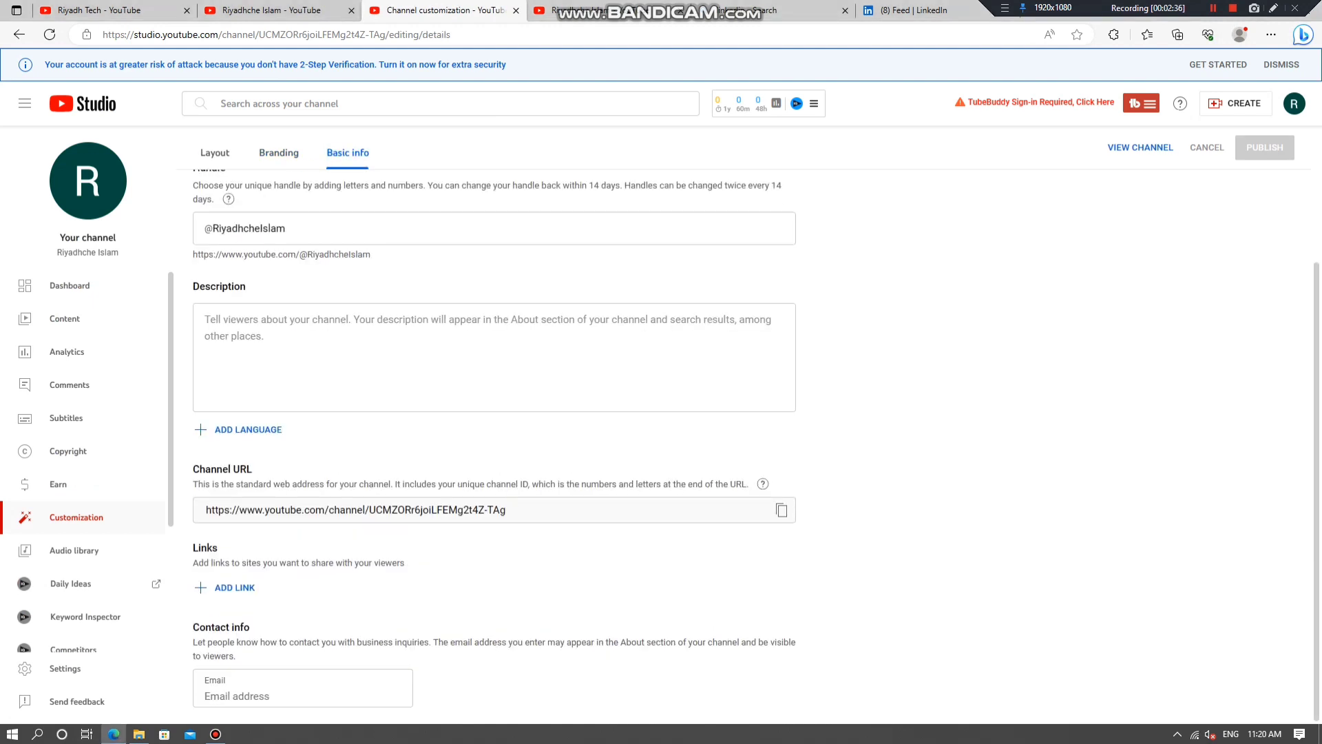
pyautogui.scroll(2, 494, 413)
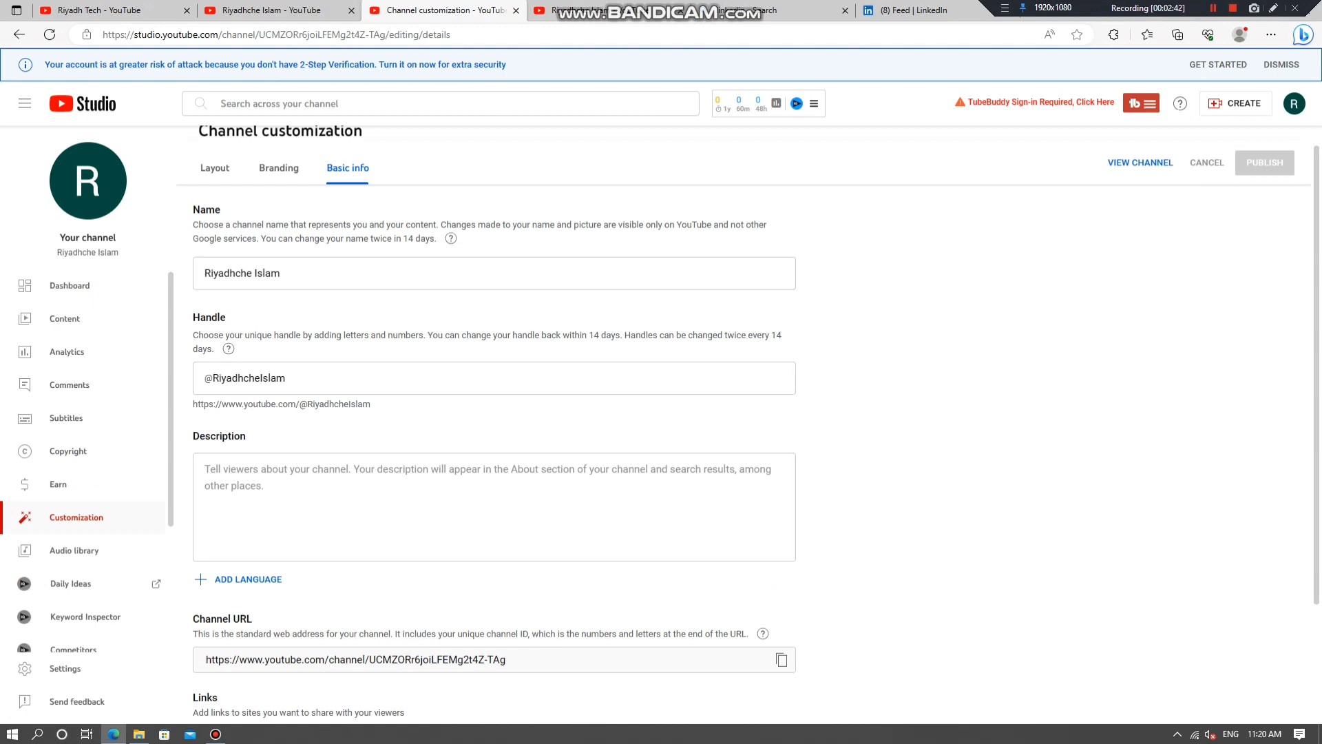
pyautogui.click(241, 579)
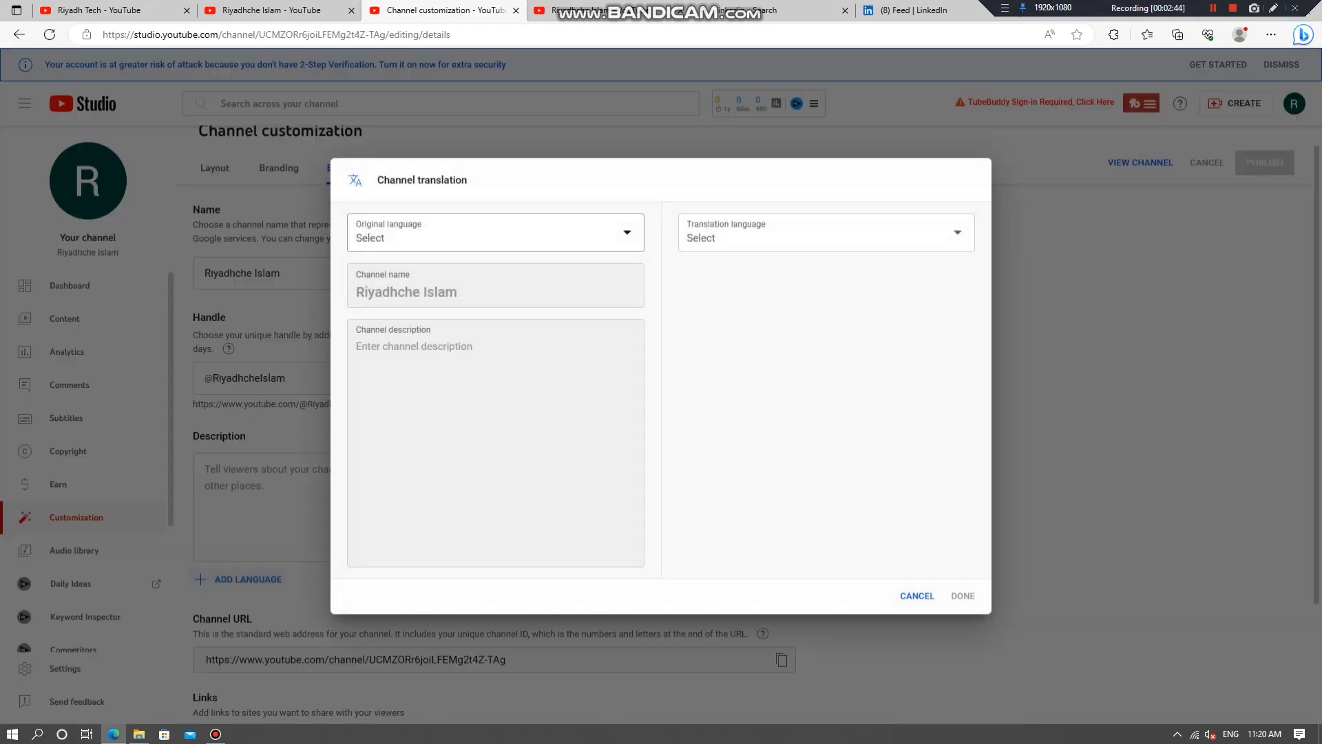
pyautogui.click(626, 233)
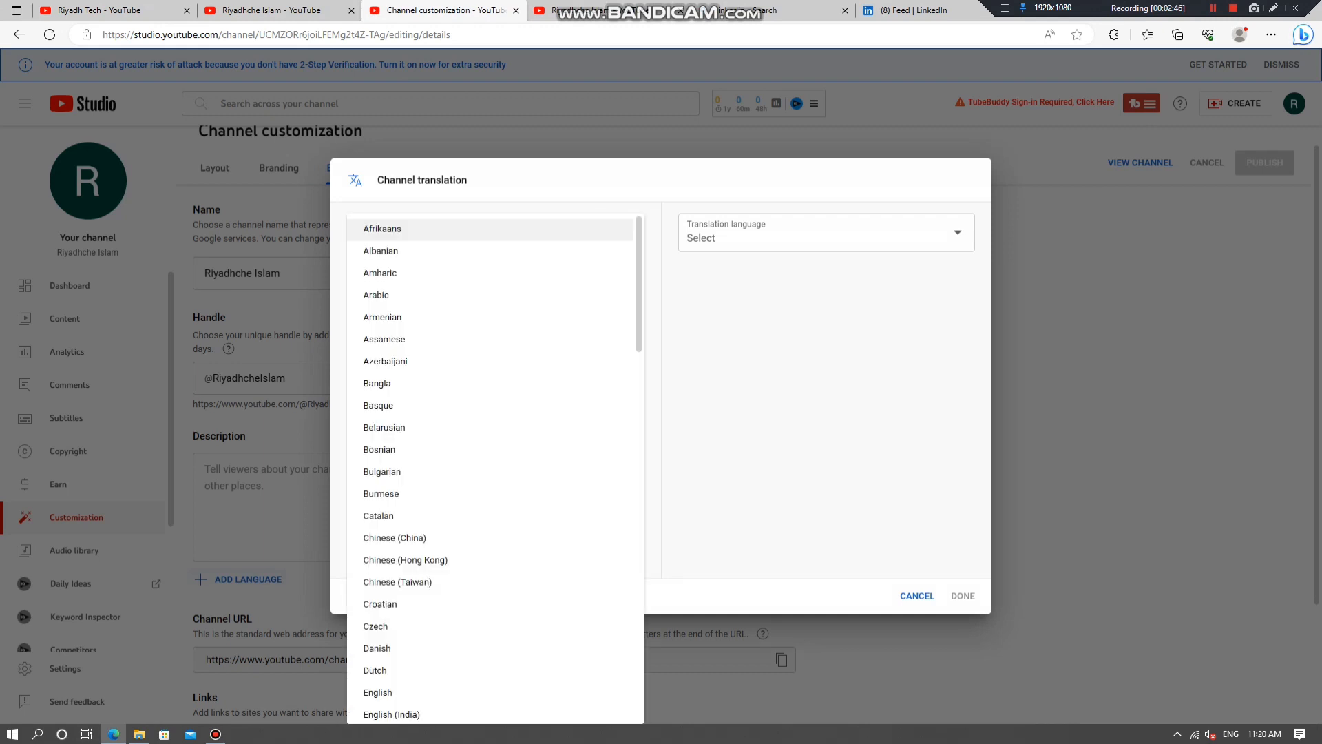
pyautogui.click(377, 384)
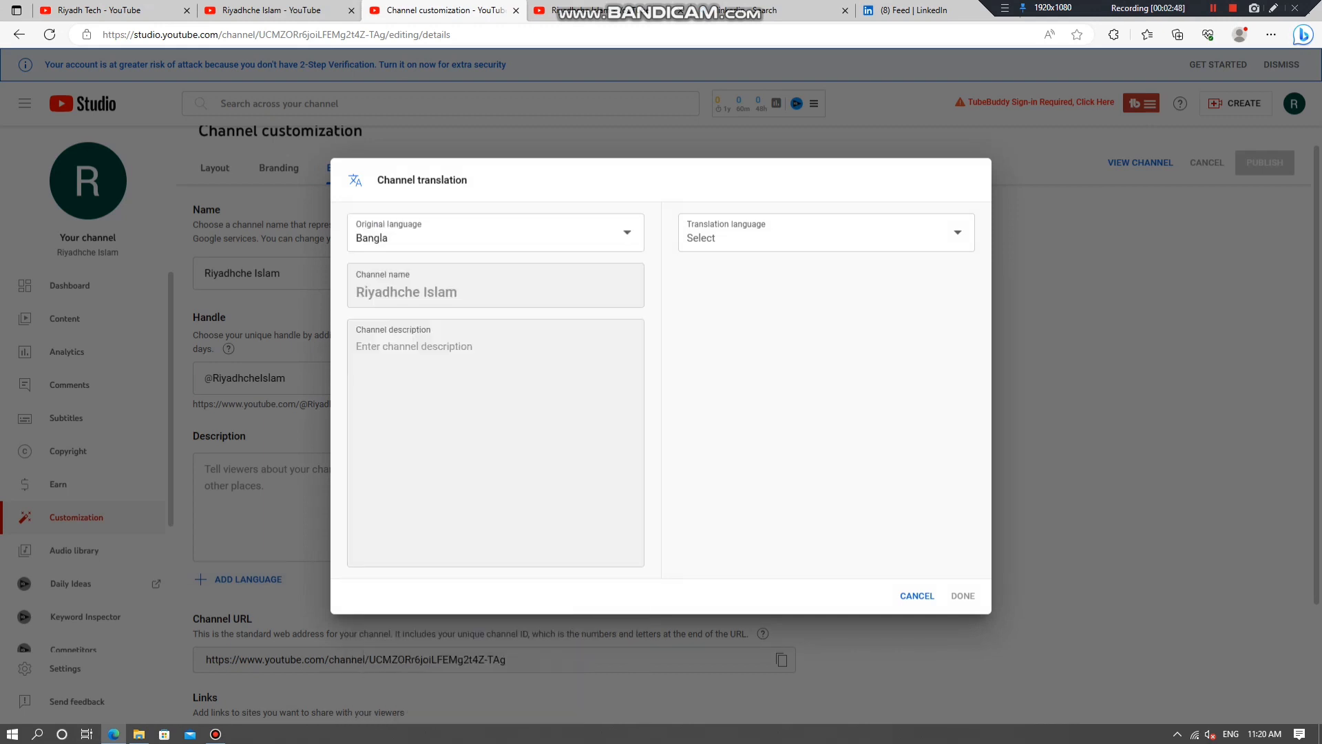
pyautogui.click(957, 233)
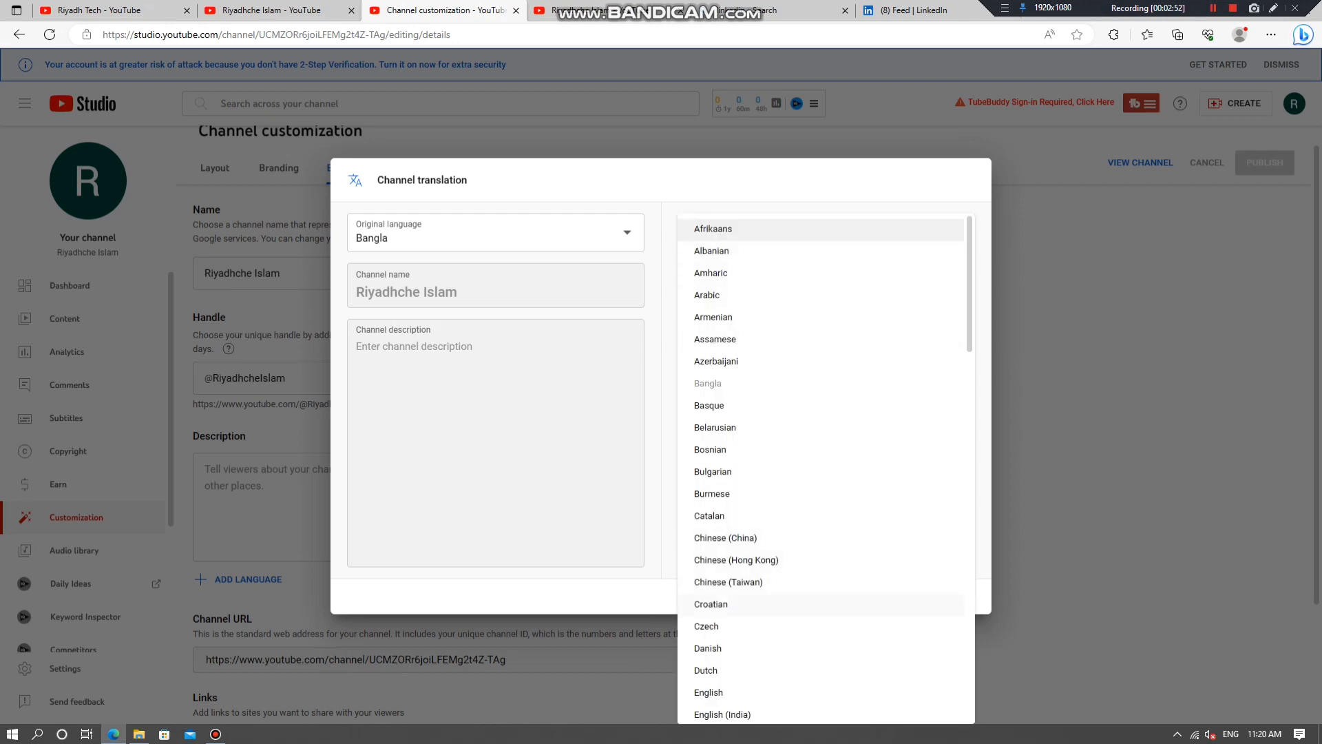
pyautogui.click(709, 692)
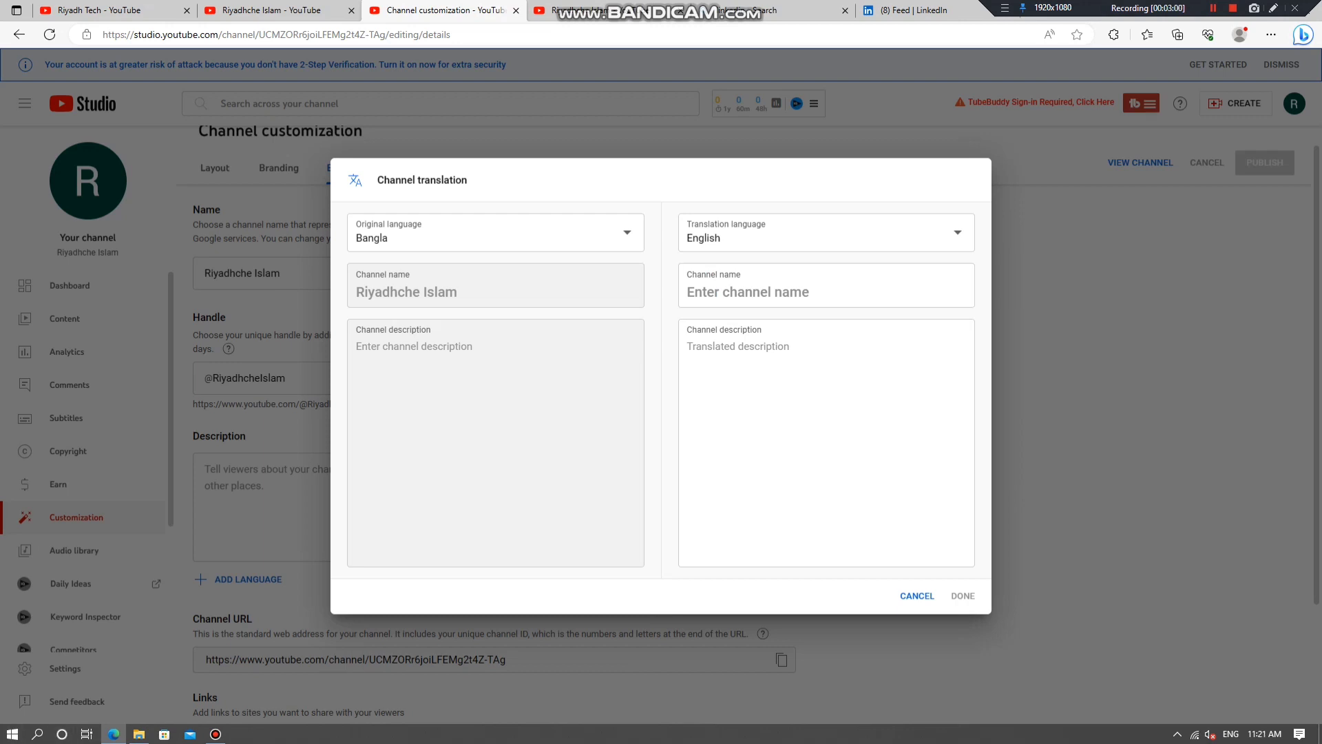
# Enter the channel owner's name as the channel name of the English translation.
pyautogui.click(771, 291)
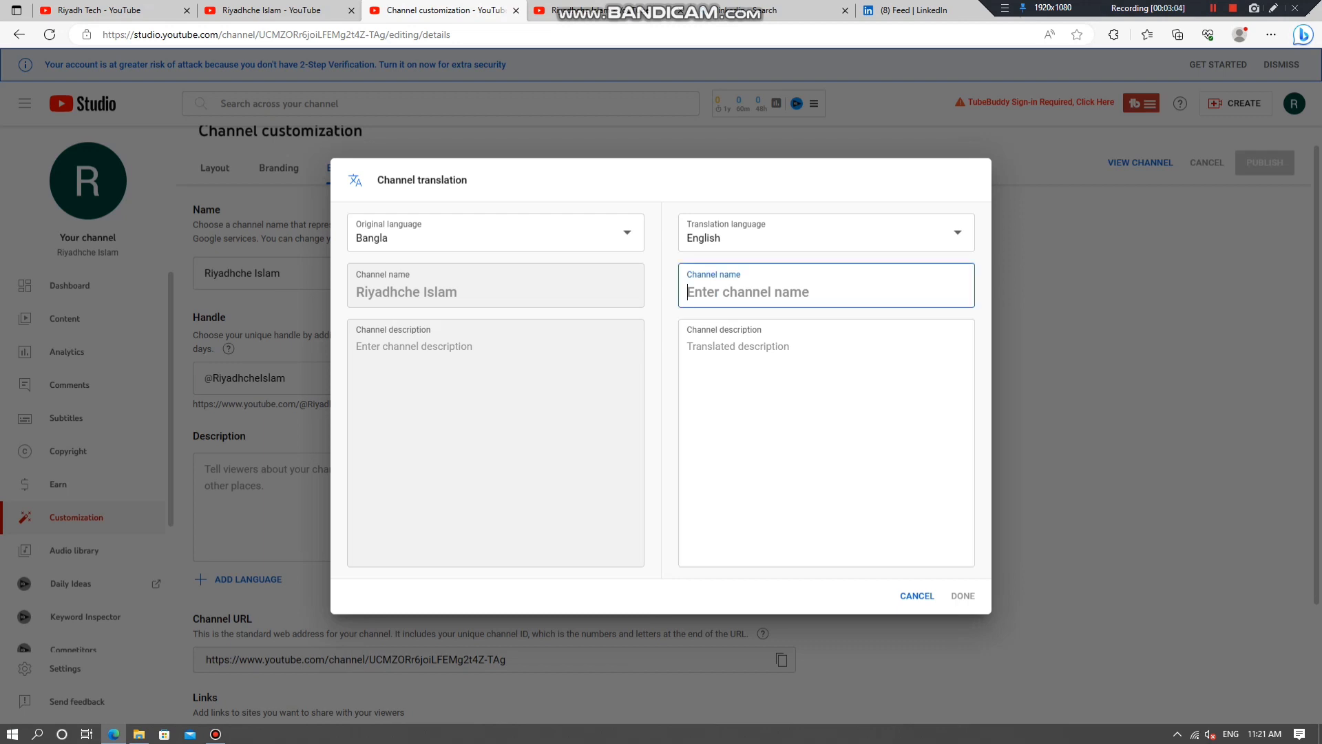
pyautogui.write('Riyadh')
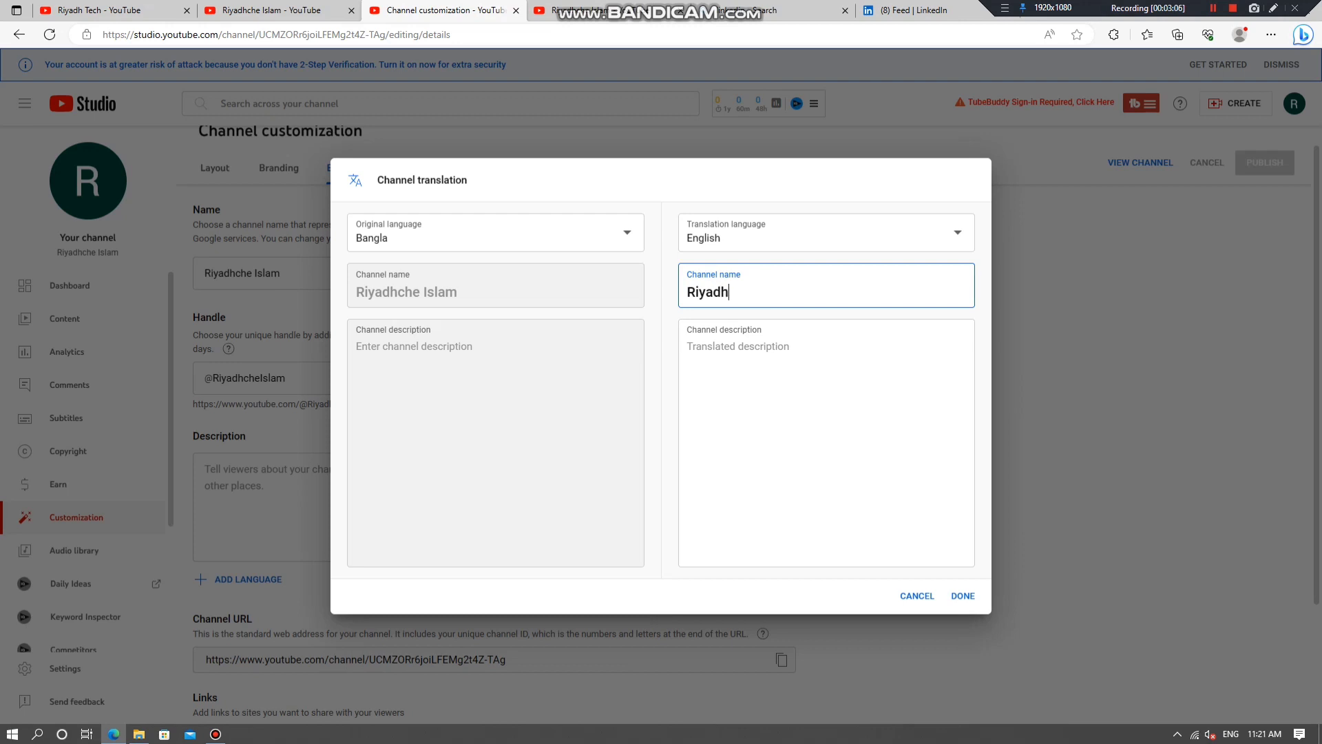
pyautogui.write('Che Islam')
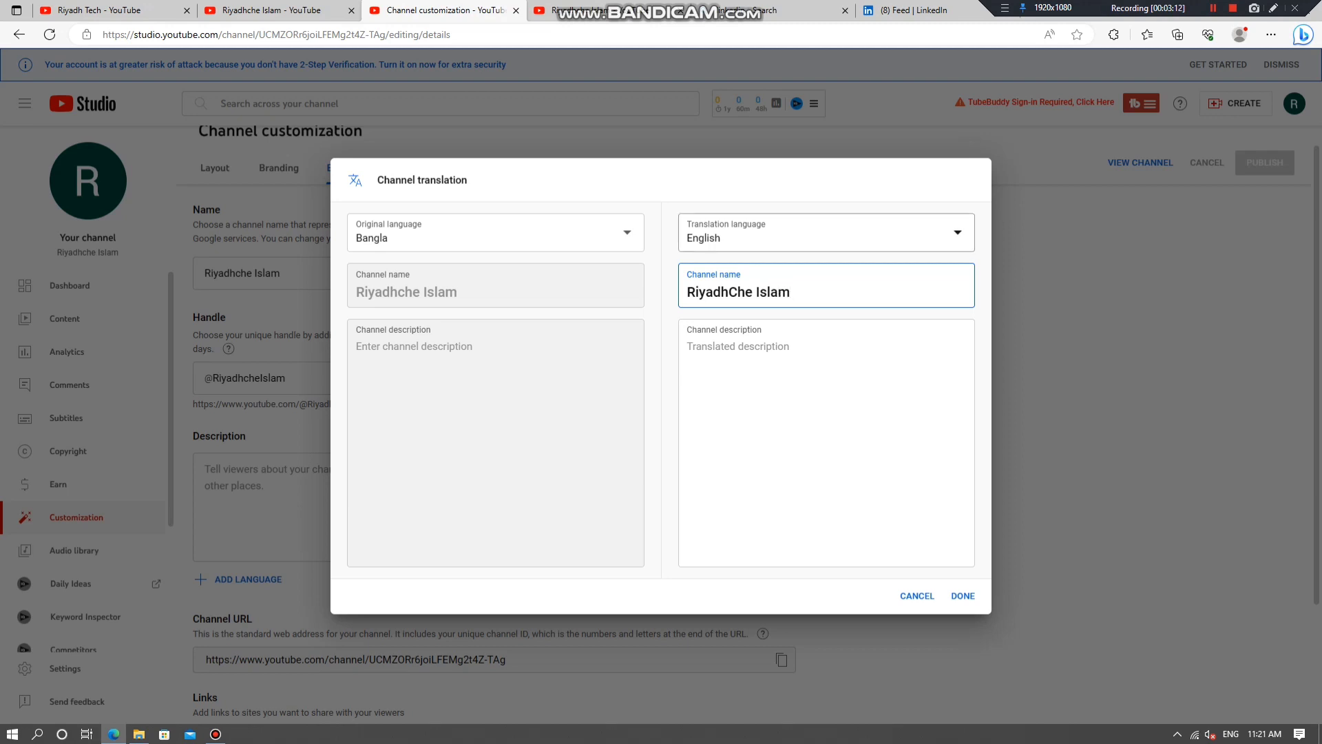
# Switch to the Word document and copy the Bangla description paragraph.
pyautogui.click(792, 385)
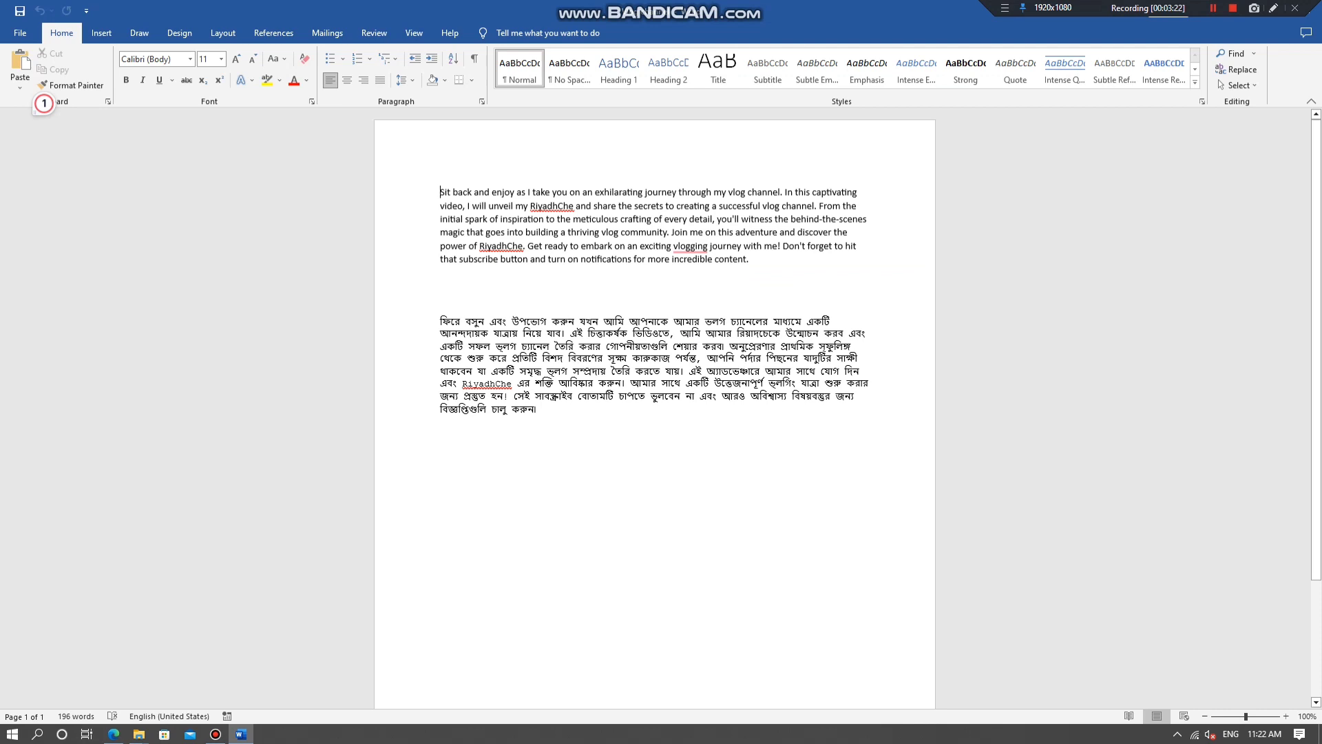
pyautogui.moveTo(440, 321); pyautogui.dragTo(540, 424)
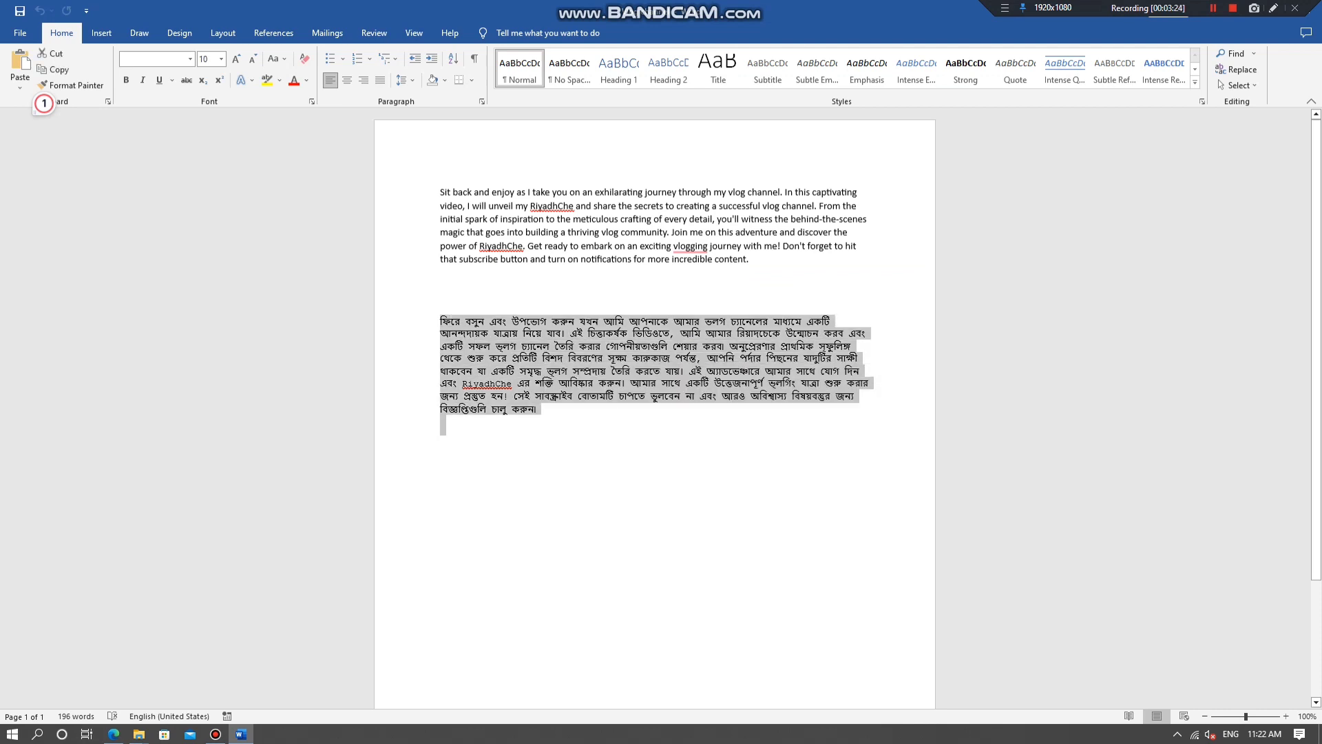
pyautogui.rightClick(518, 352)
pyautogui.click(548, 402)
# Back in YouTube Studio, paste the Bangla text as the translated channel description, save the translation and publish the changes.
pyautogui.click(114, 733)
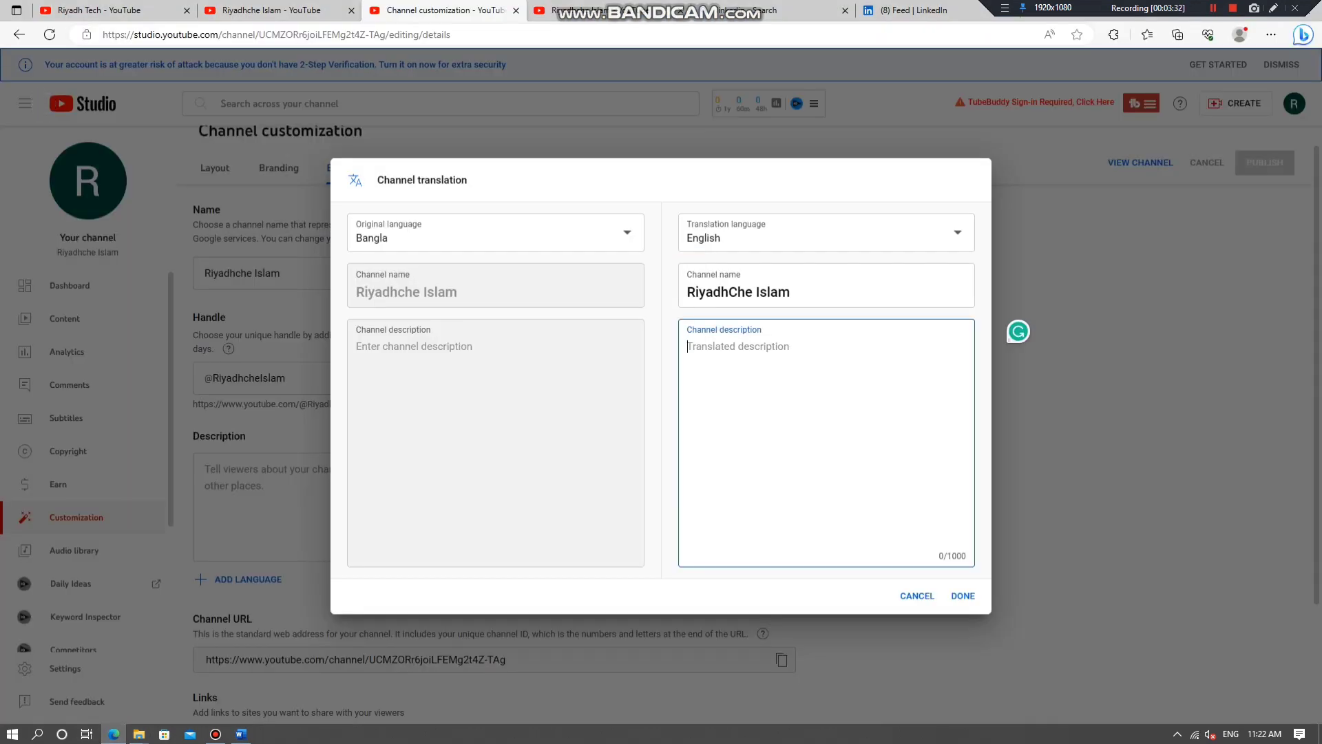
pyautogui.press('Tab')
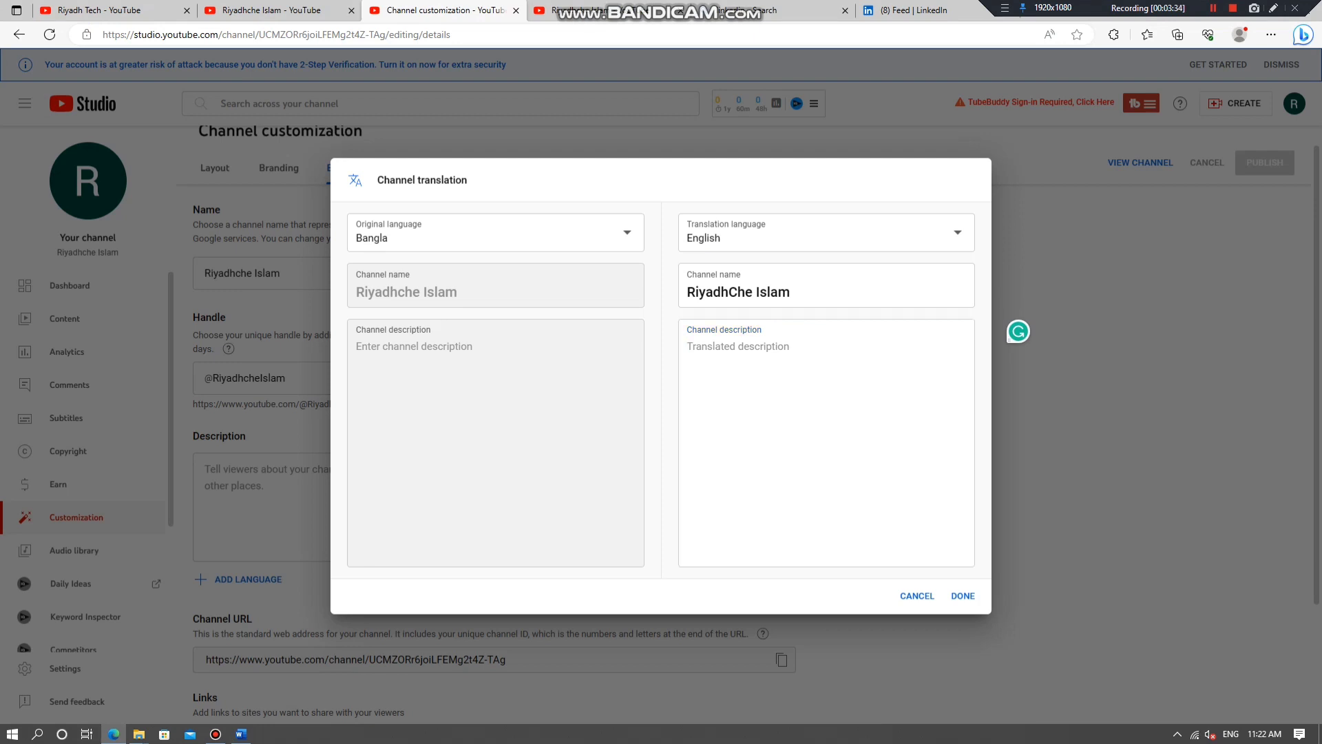
pyautogui.click(738, 347)
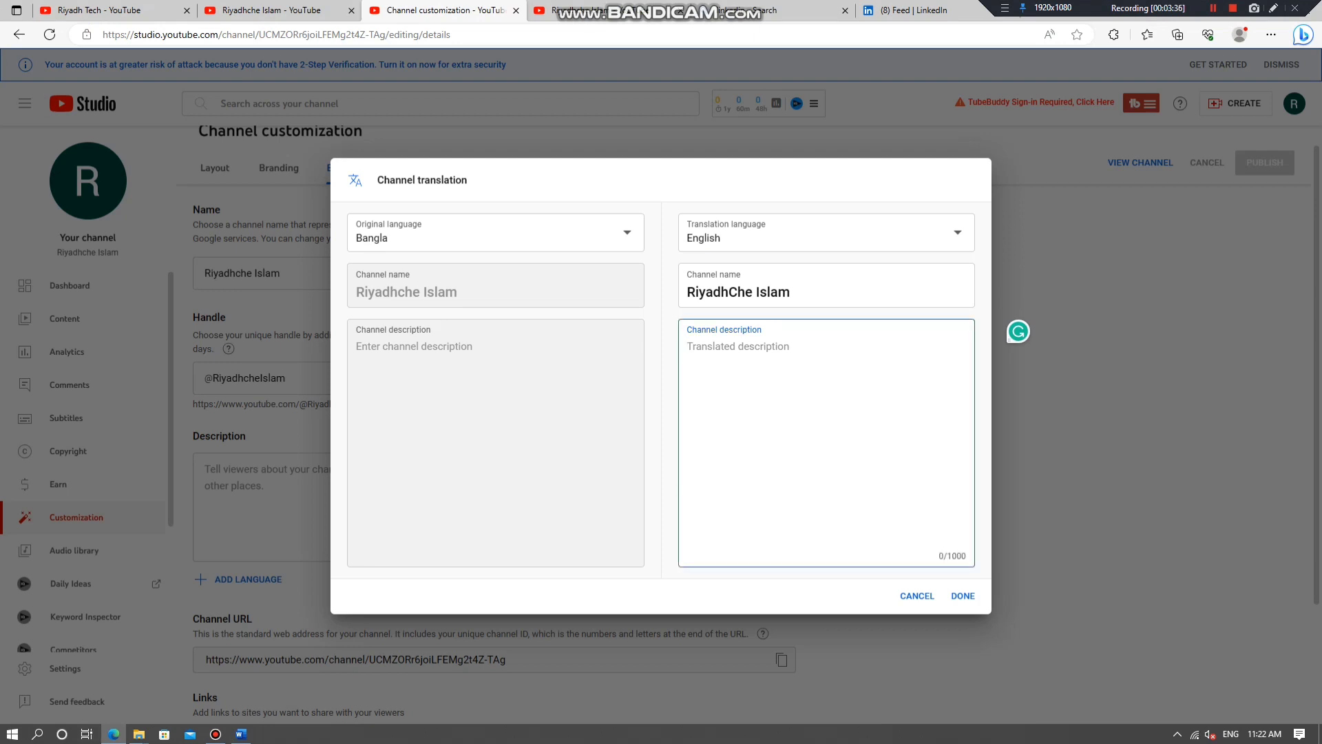
pyautogui.hotkey('ctrl', 'v')
pyautogui.press('Tab')
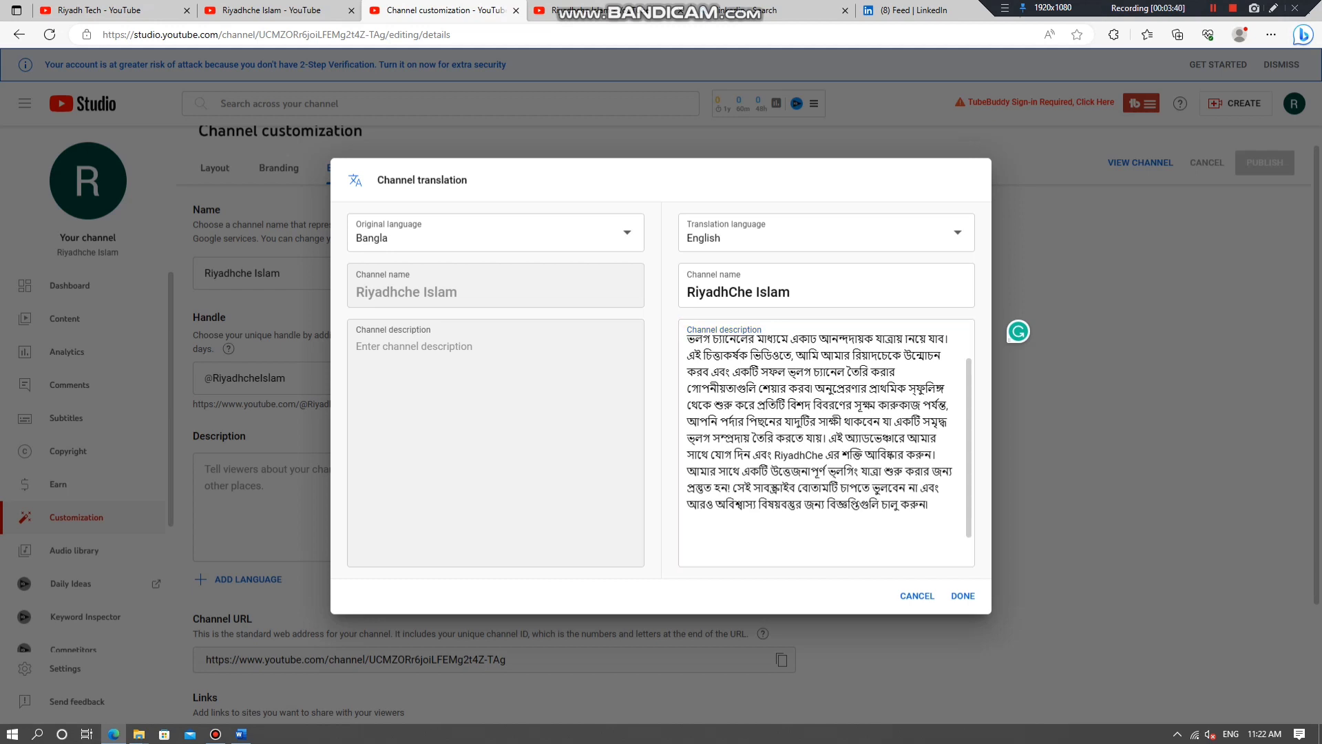
pyautogui.scroll(-1, 826, 443)
pyautogui.scroll(1, 826, 443)
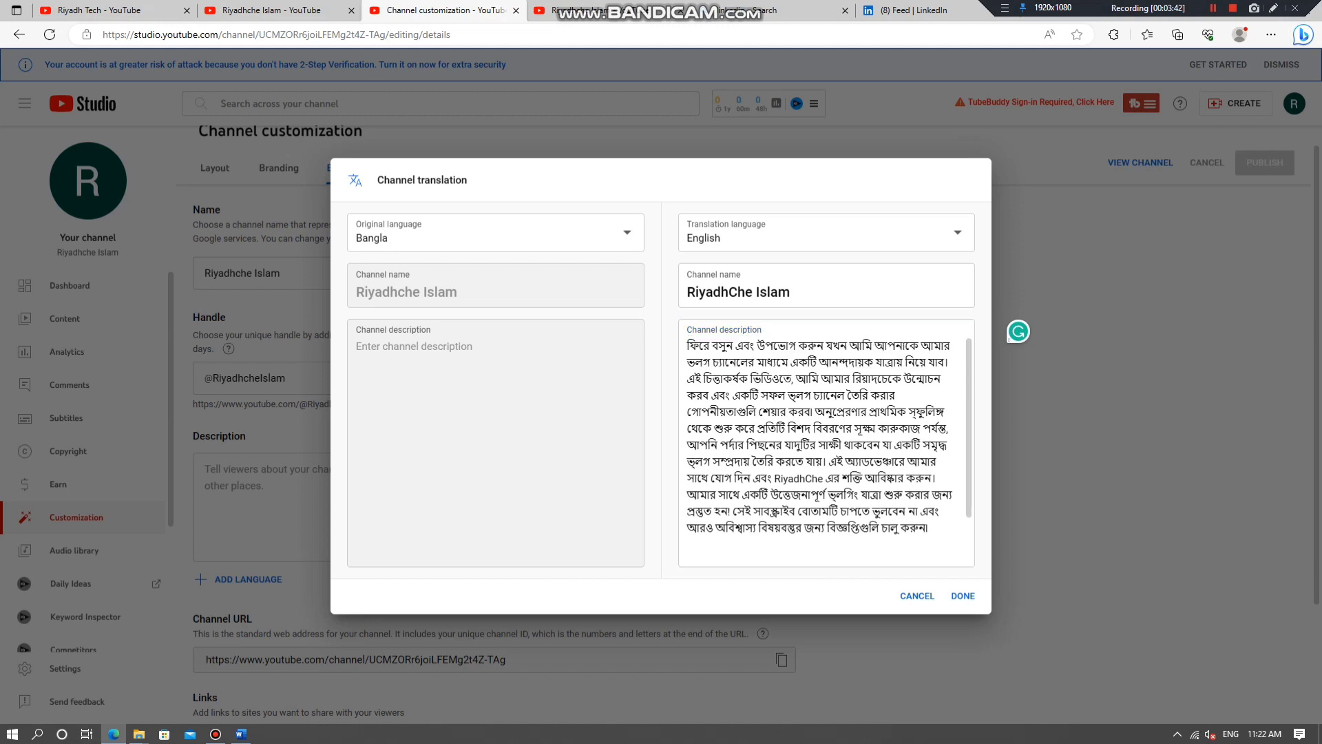
pyautogui.click(962, 595)
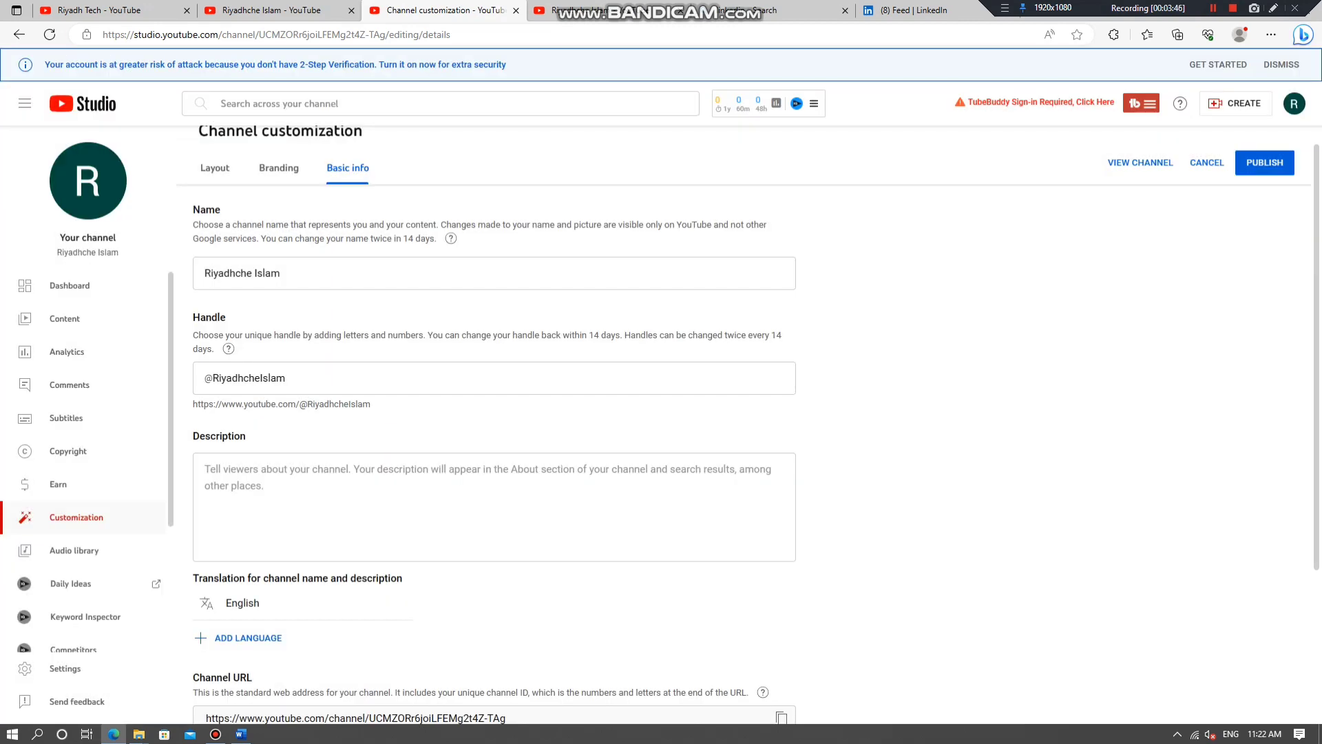
pyautogui.click(1285, 159)
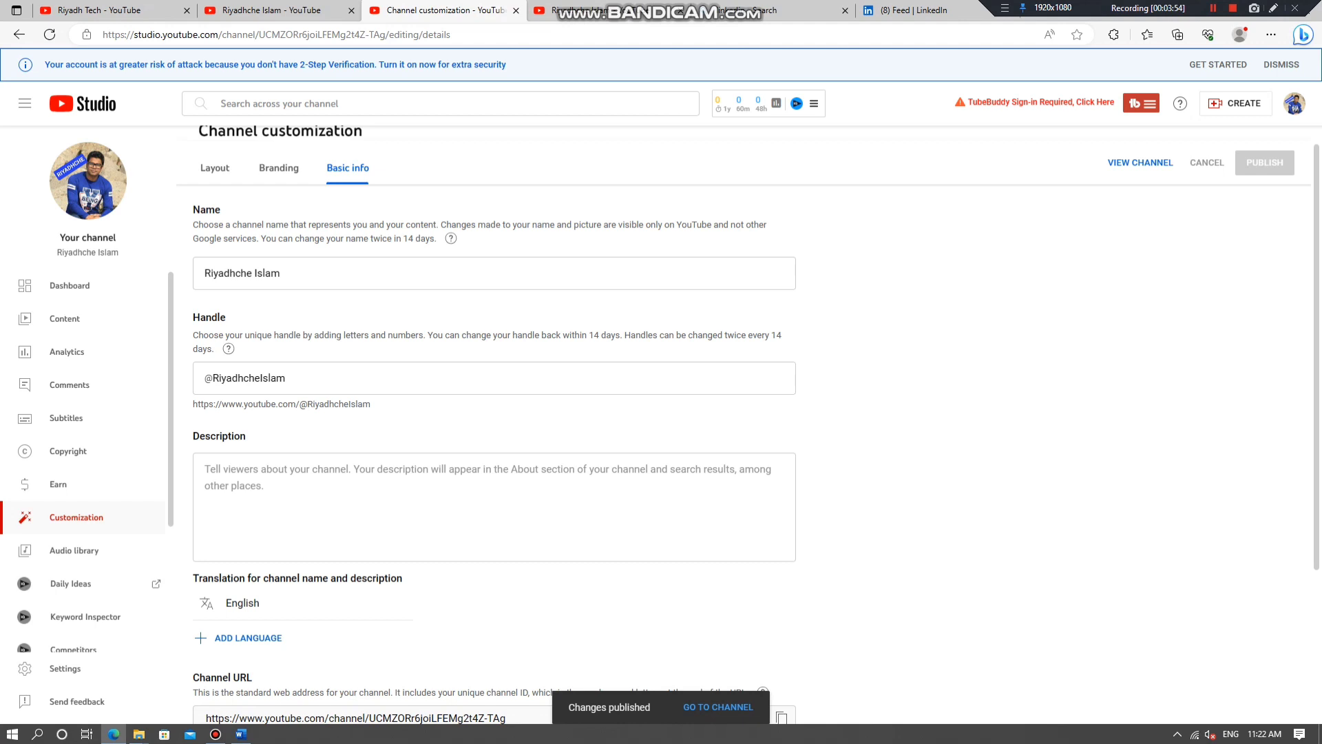
# Add a new channel link entry and copy the page address of the open LinkedIn feed.
pyautogui.scroll(-3, 661, 414)
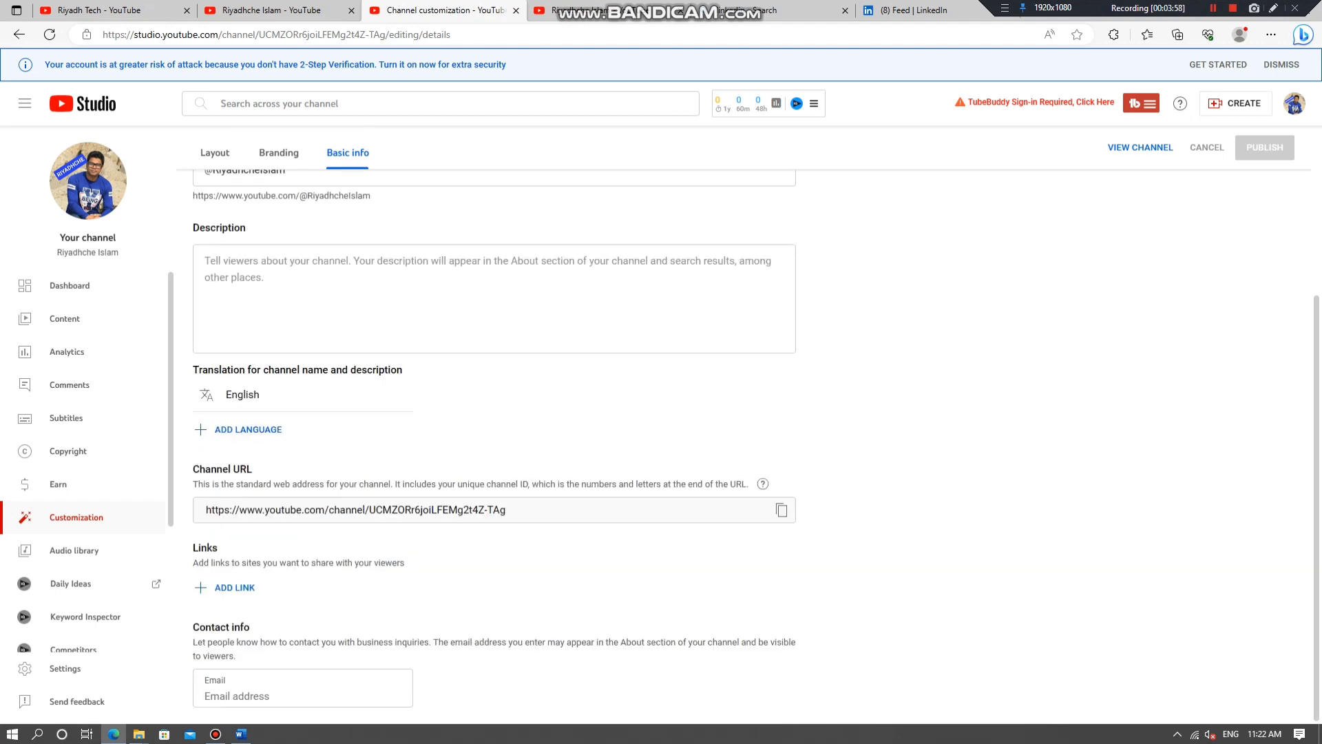
pyautogui.click(228, 587)
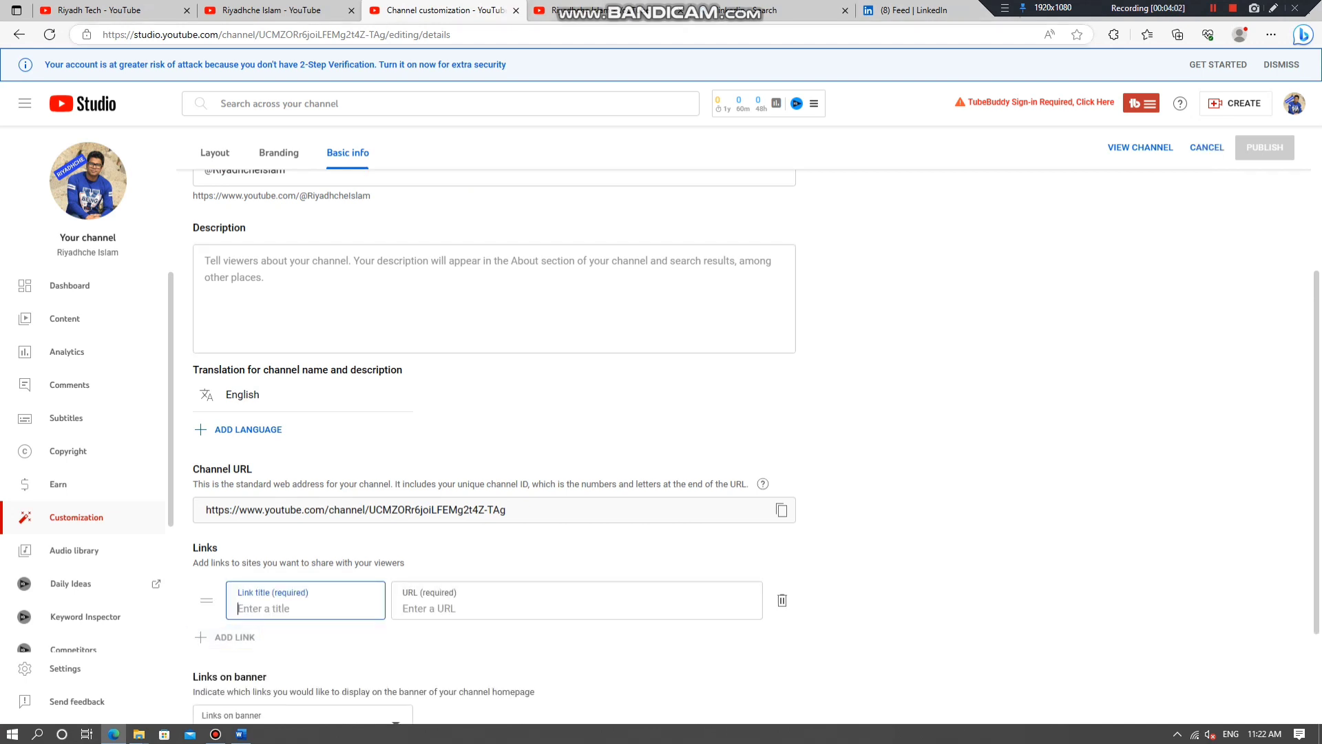
pyautogui.click(909, 9)
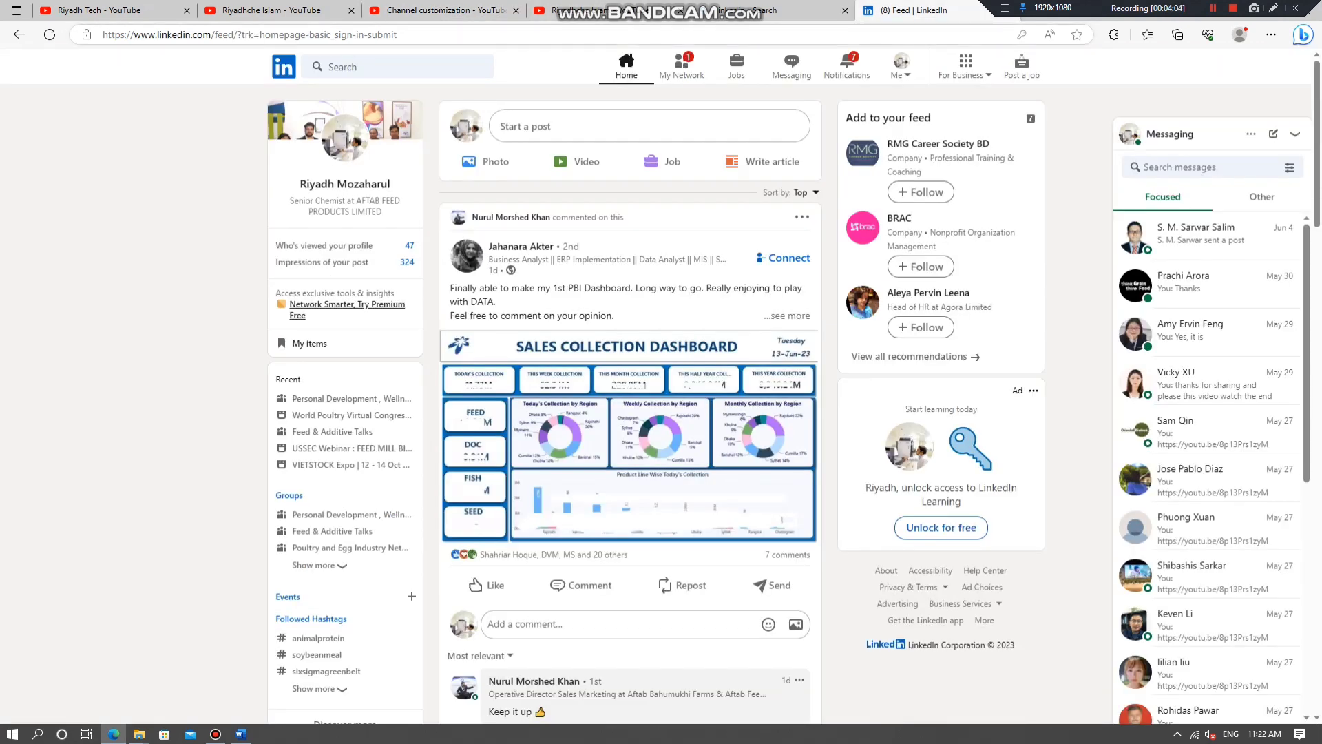
pyautogui.moveTo(102, 34); pyautogui.dragTo(398, 34)
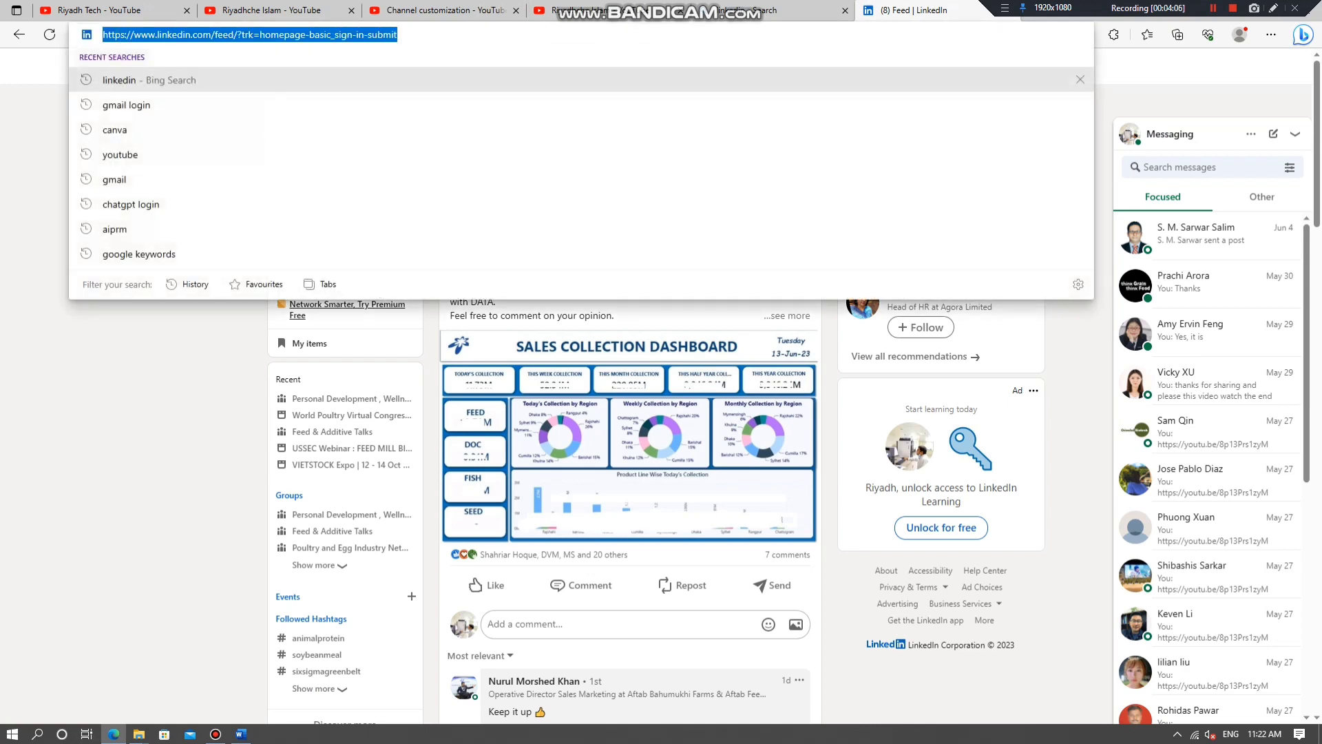
pyautogui.rightClick(365, 33)
pyautogui.click(413, 163)
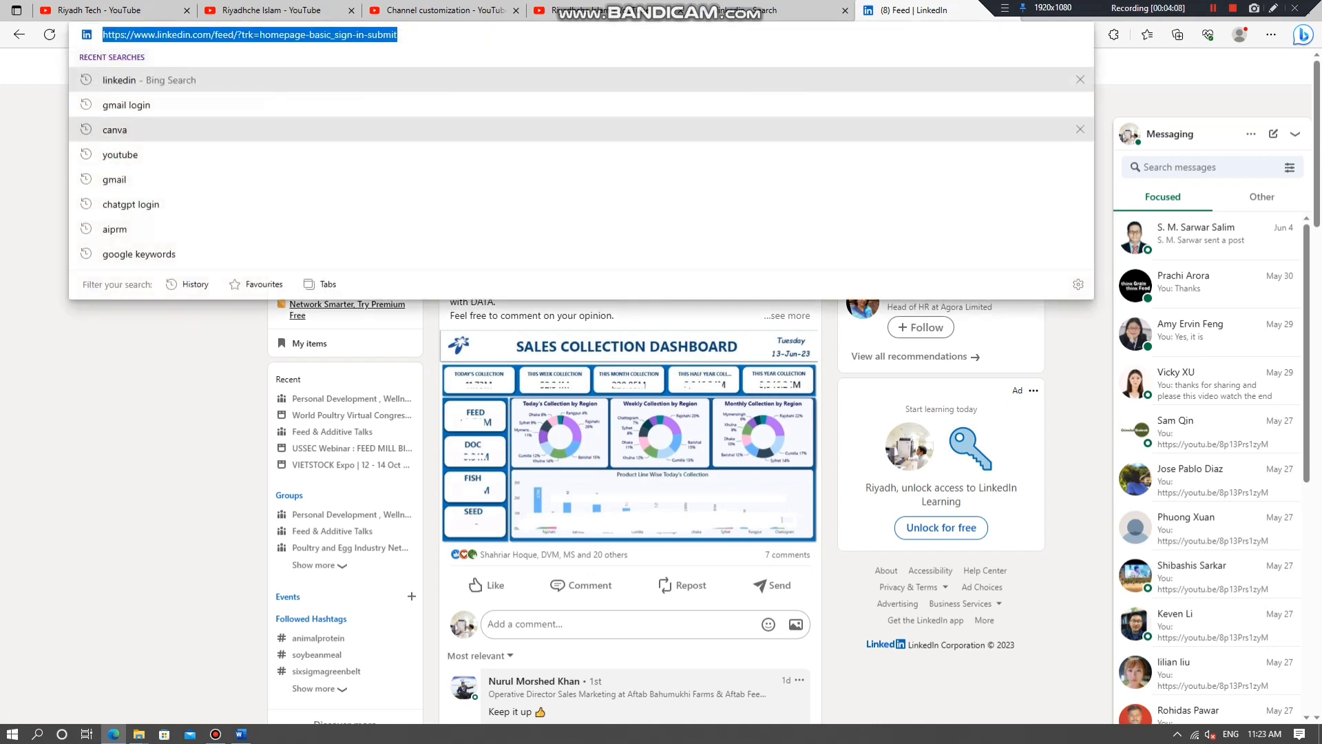
# Back in Channel customization, fill the link's URL with the copied LinkedIn address and title the link "Linkedin".
pyautogui.click(593, 11)
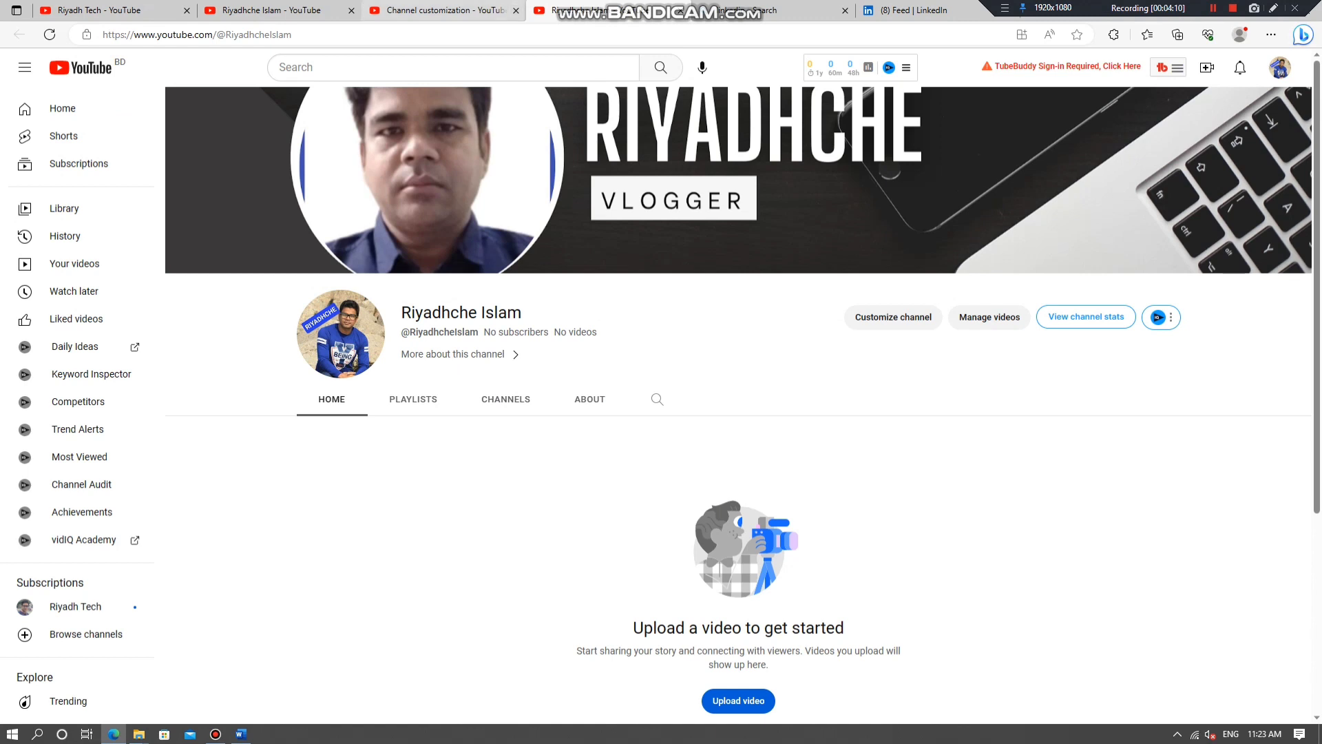
pyautogui.click(441, 11)
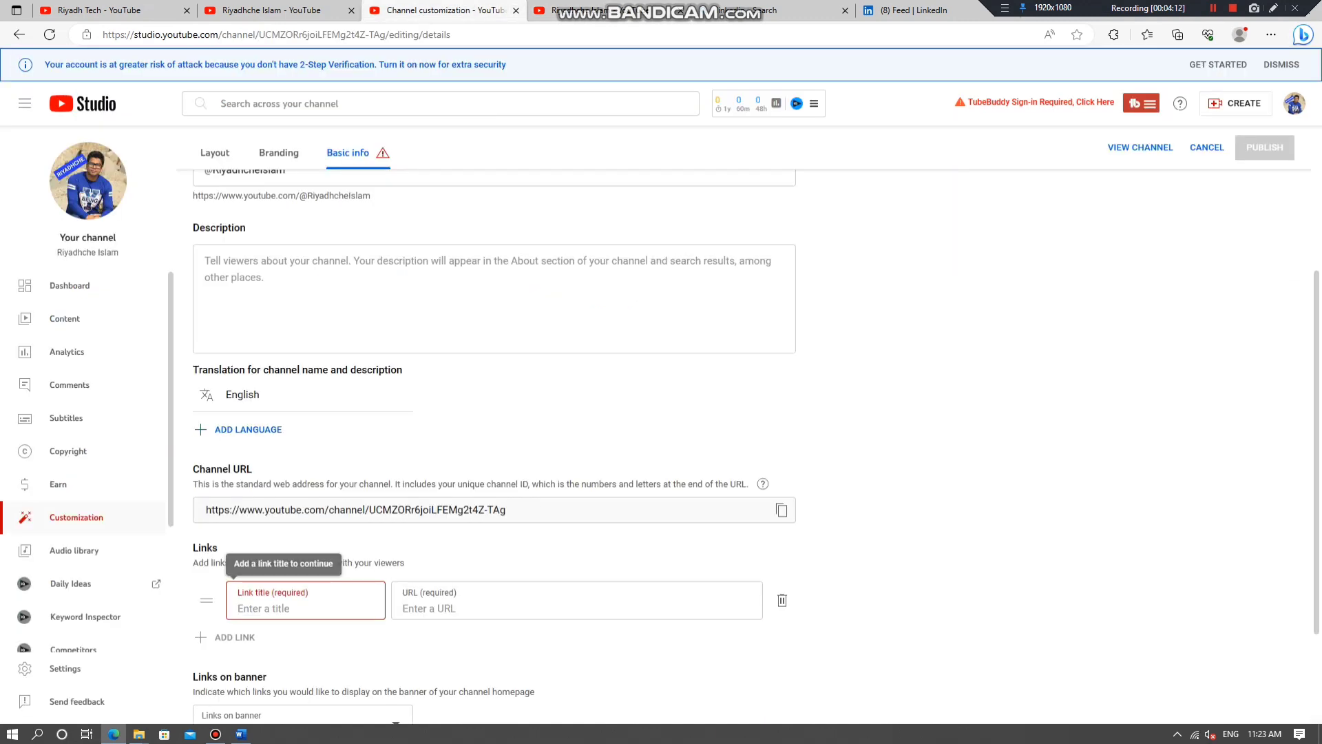
pyautogui.click(475, 607)
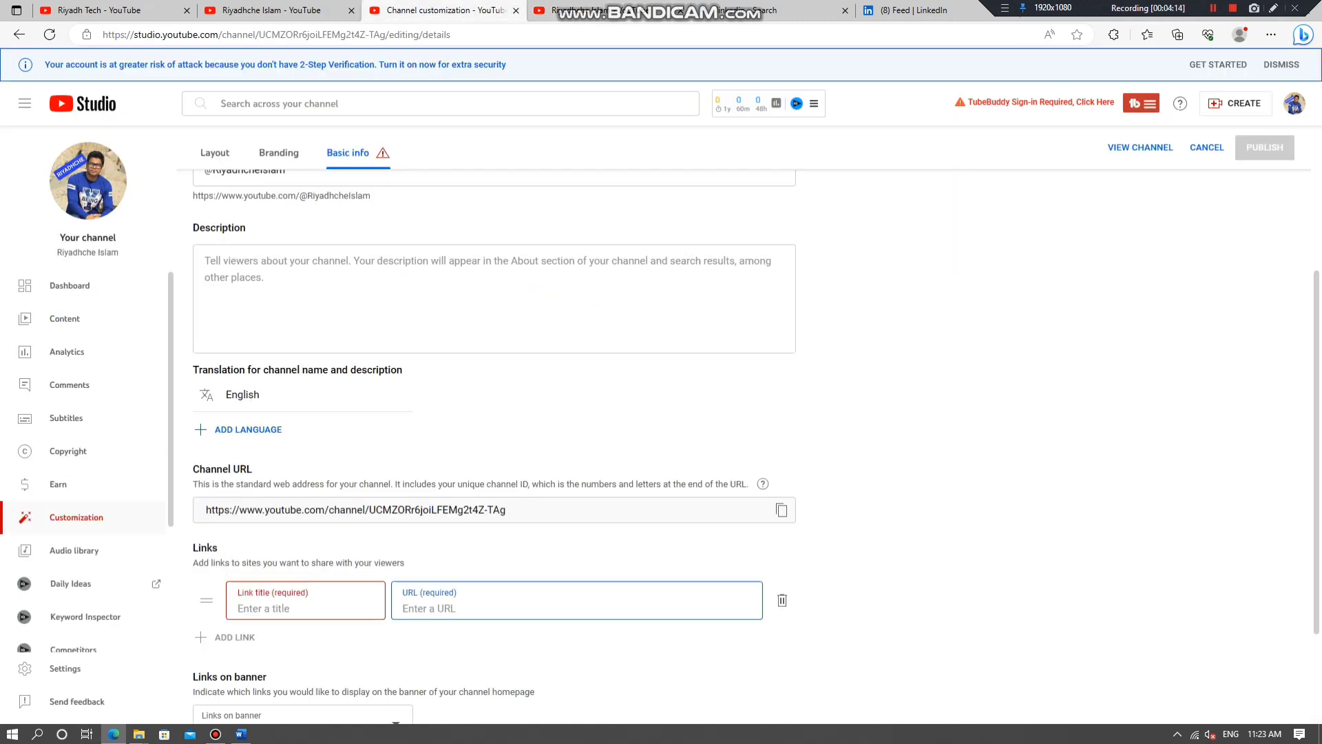
pyautogui.hotkey('ctrl', 'v')
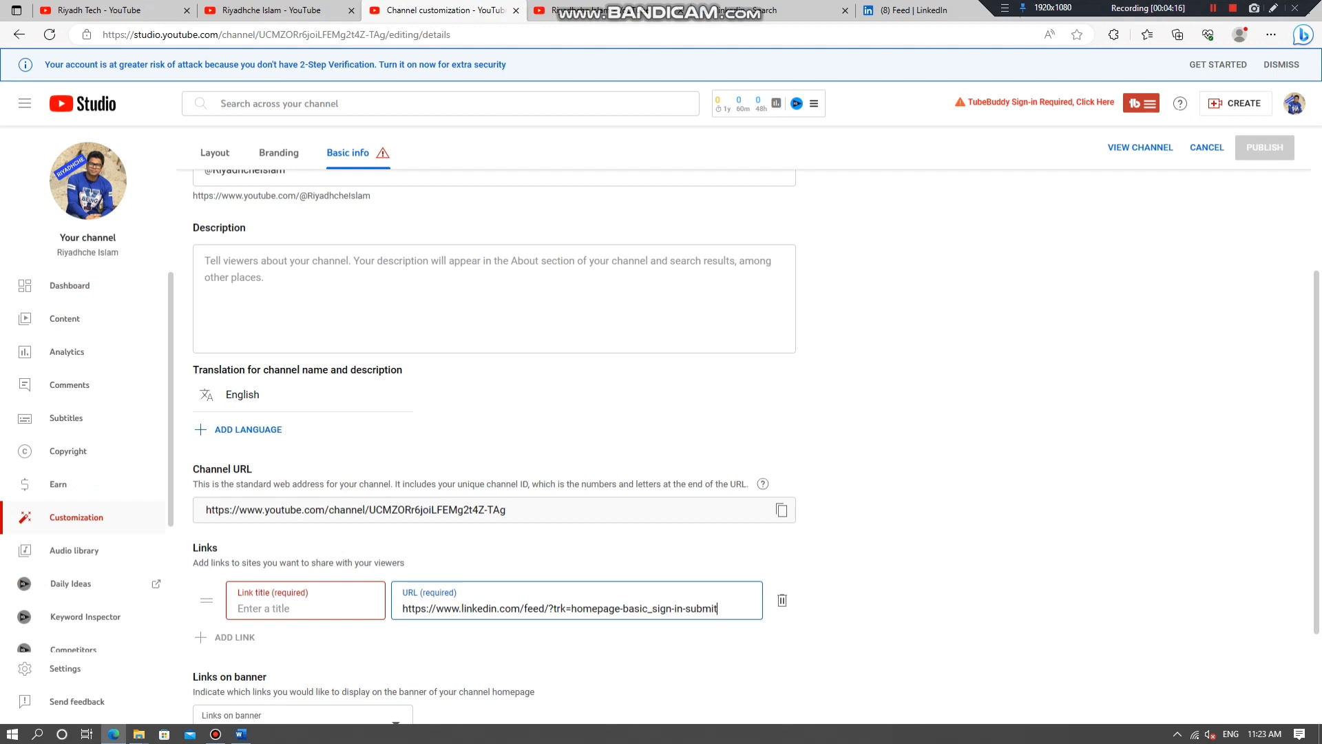
pyautogui.click(290, 608)
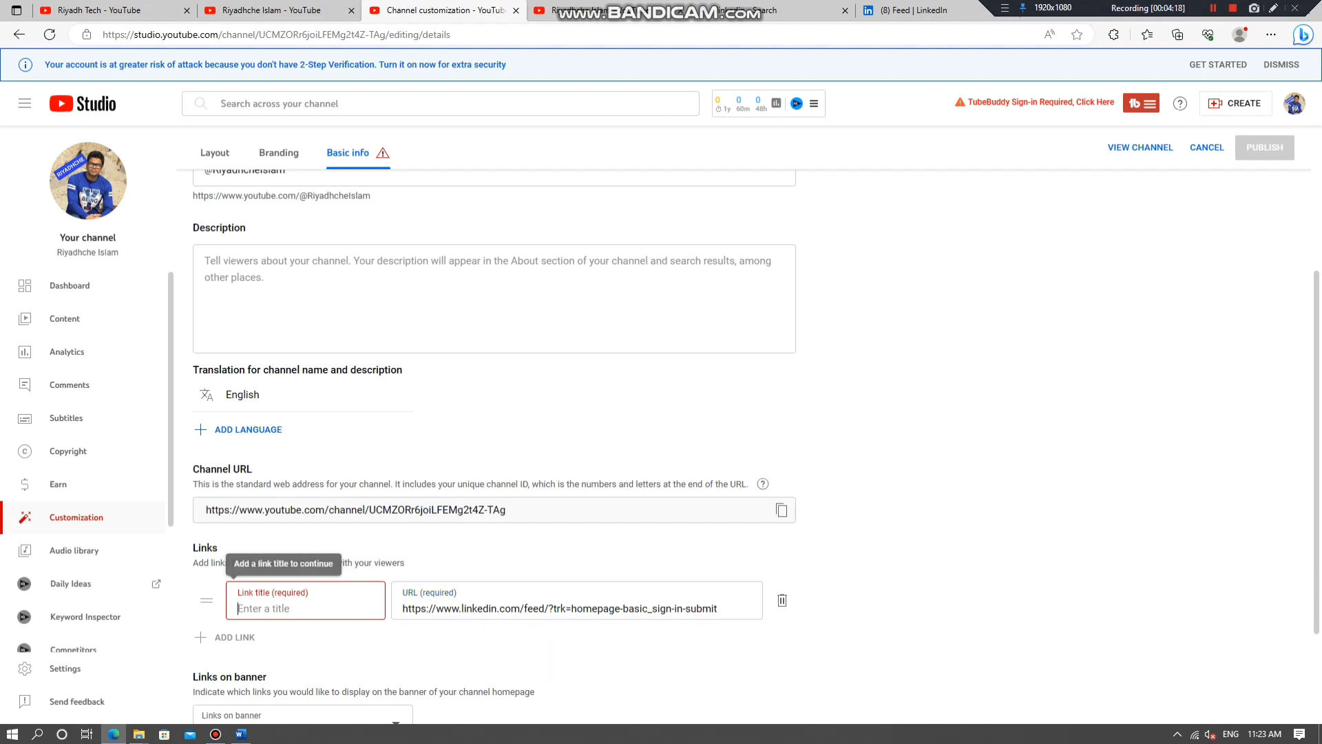
pyautogui.write('Linkedin')
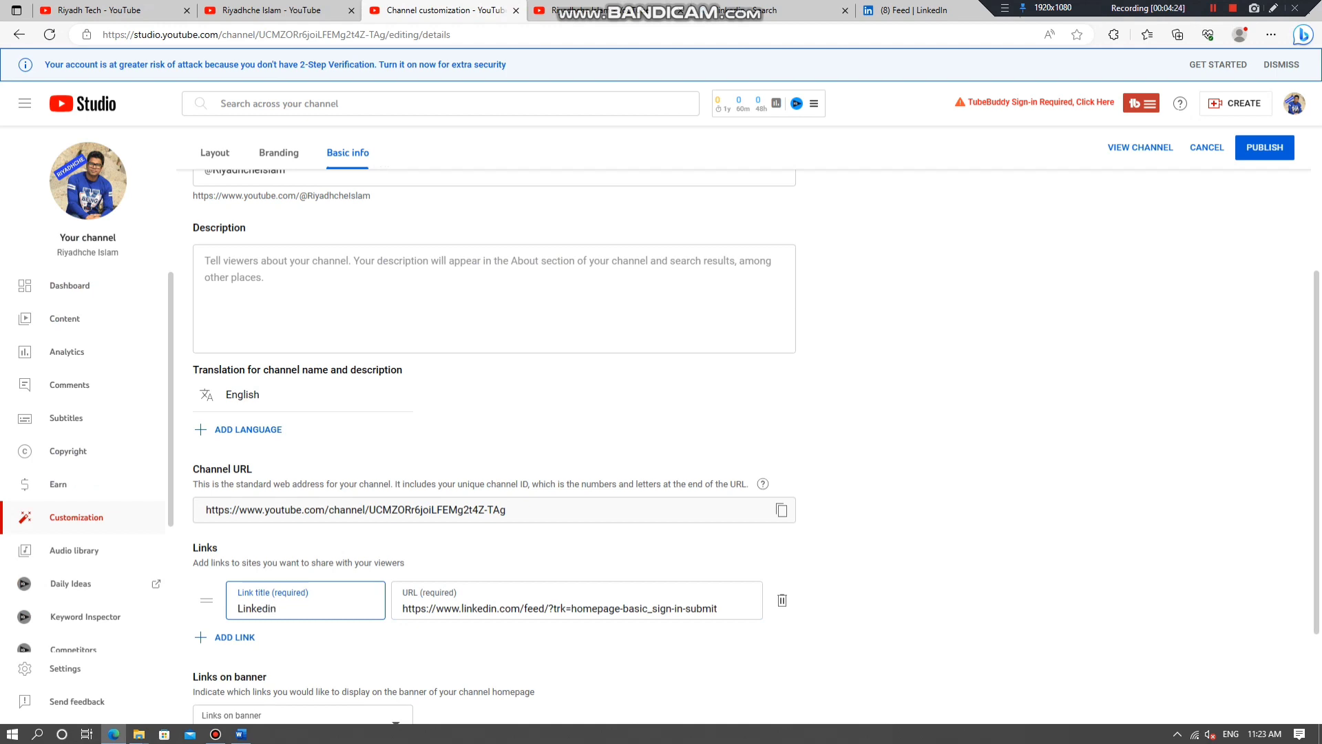
# Review the banner link setting and examine how links appear on the Riyadh Tech channel's banner.
pyautogui.scroll(-2, 494, 441)
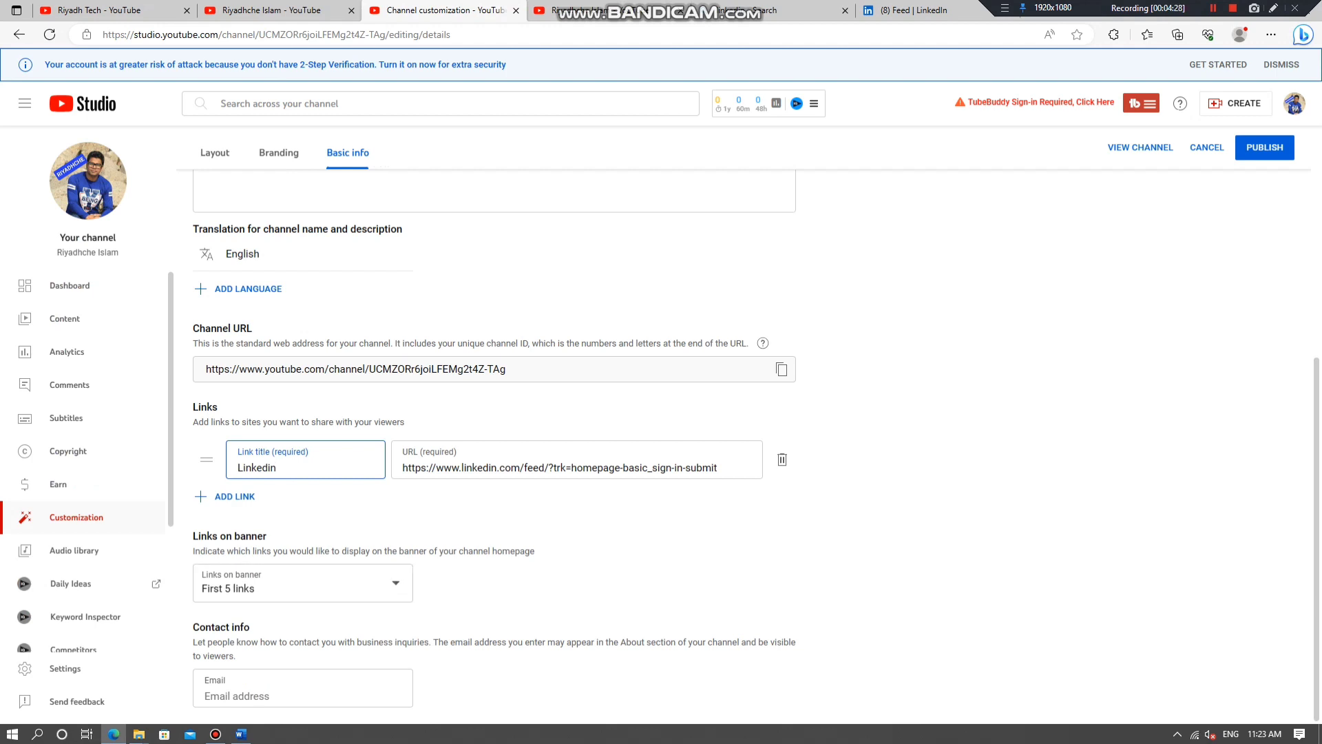
pyautogui.click(279, 10)
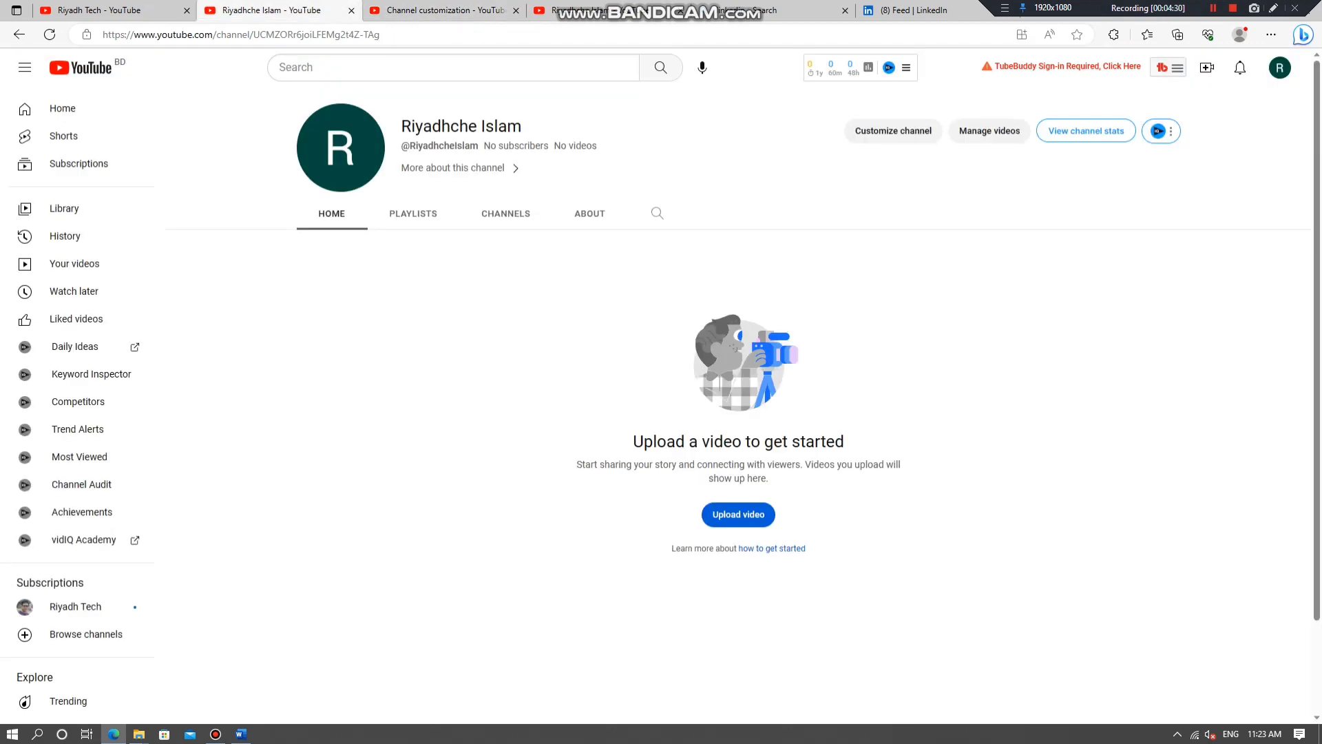
pyautogui.click(110, 11)
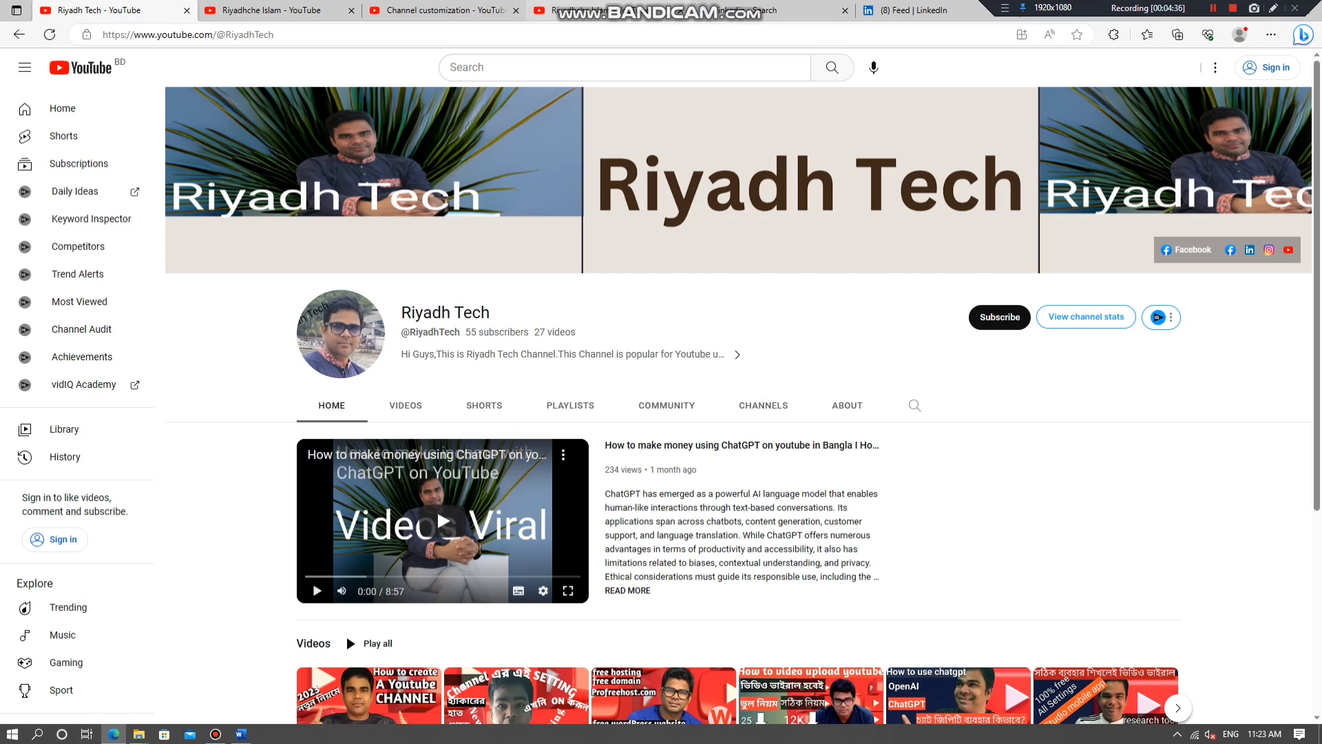
pyautogui.click(598, 10)
pyautogui.click(445, 11)
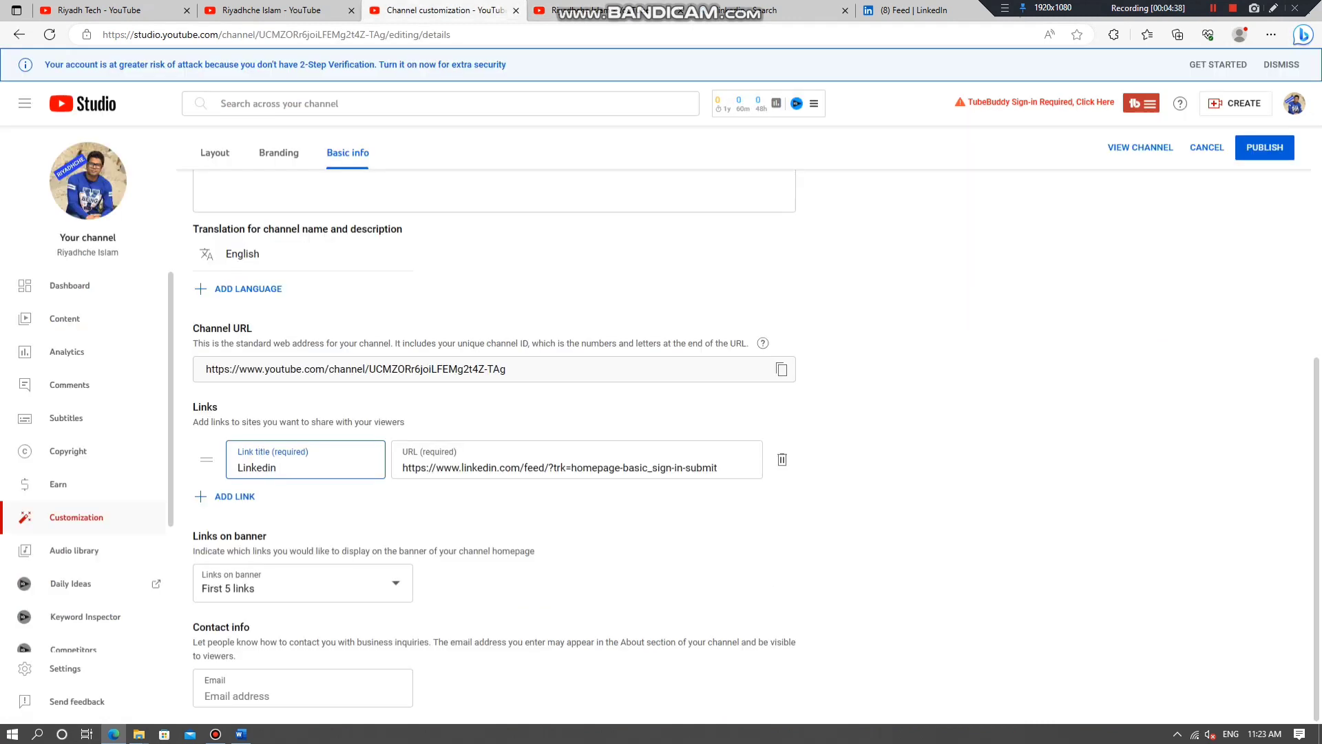
pyautogui.click(1213, 9)
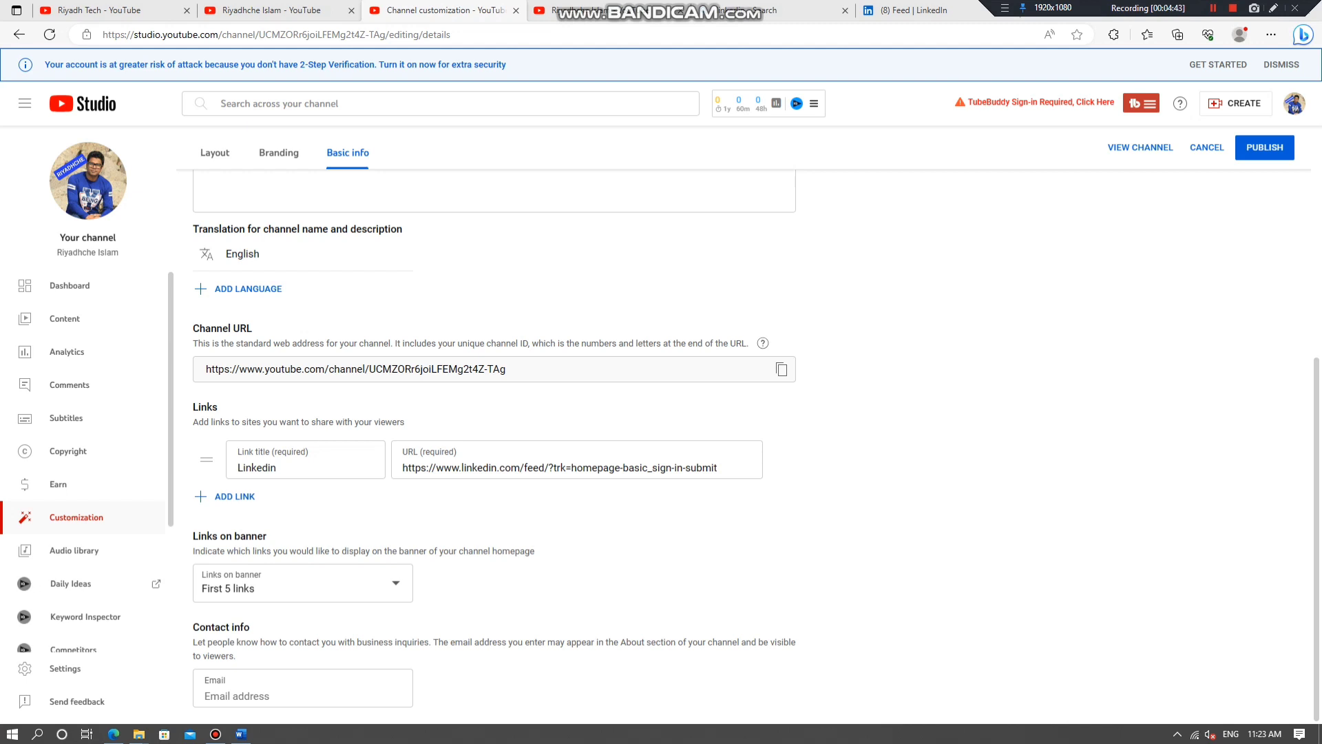
# Add a second channel link entry and copy the page address of the new channel's open YouTube page.
pyautogui.click(234, 496)
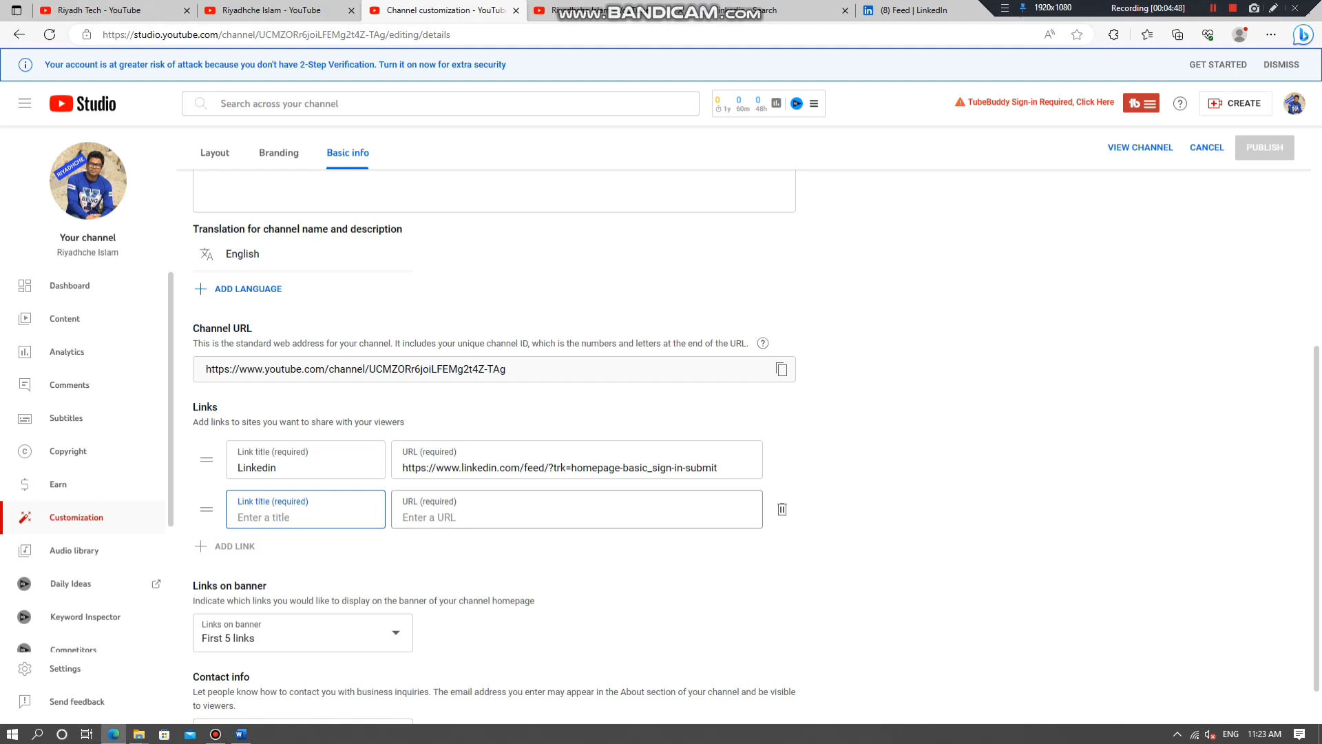
pyautogui.click(273, 11)
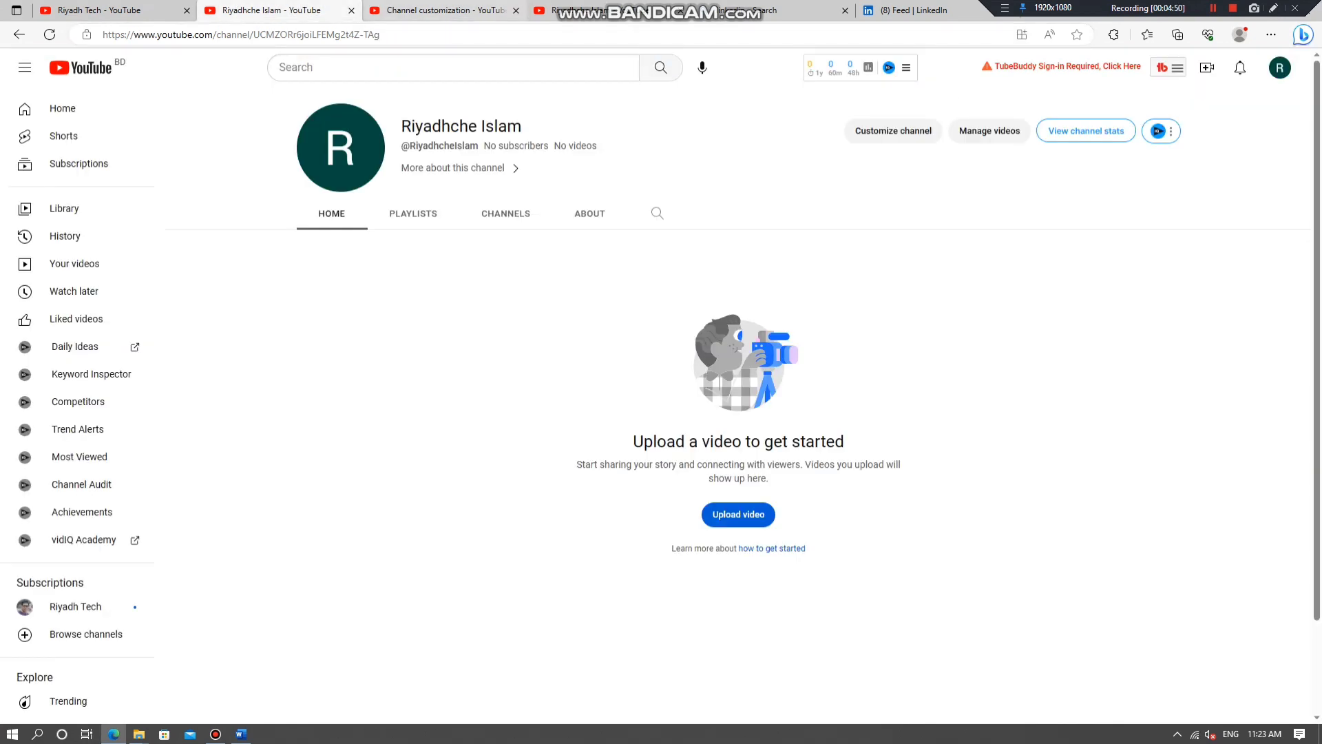
pyautogui.moveTo(102, 35); pyautogui.dragTo(381, 34)
pyautogui.rightClick(324, 35)
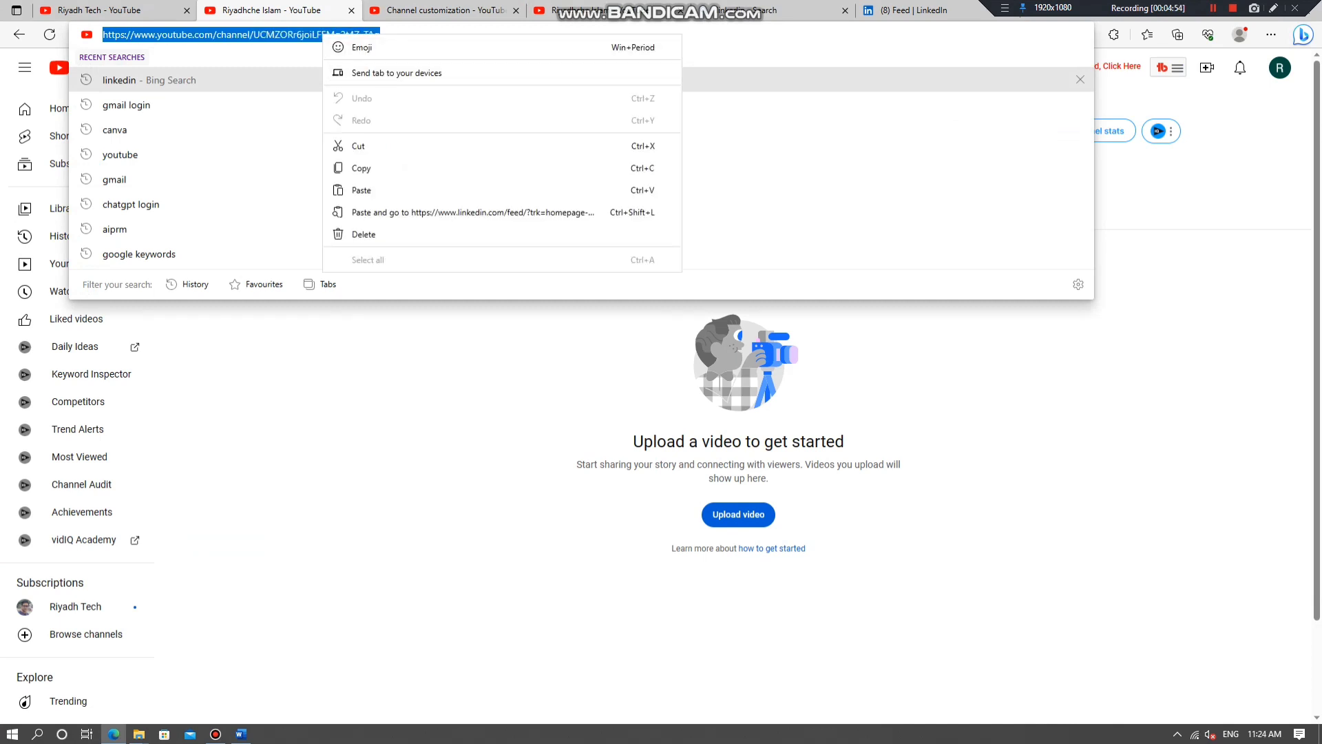
pyautogui.click(358, 168)
# Back in Channel customization, fill the second link's URL with the copied channel address, title it "Channel" and publish the changes.
pyautogui.hotkey('ctrl', 'Tab')
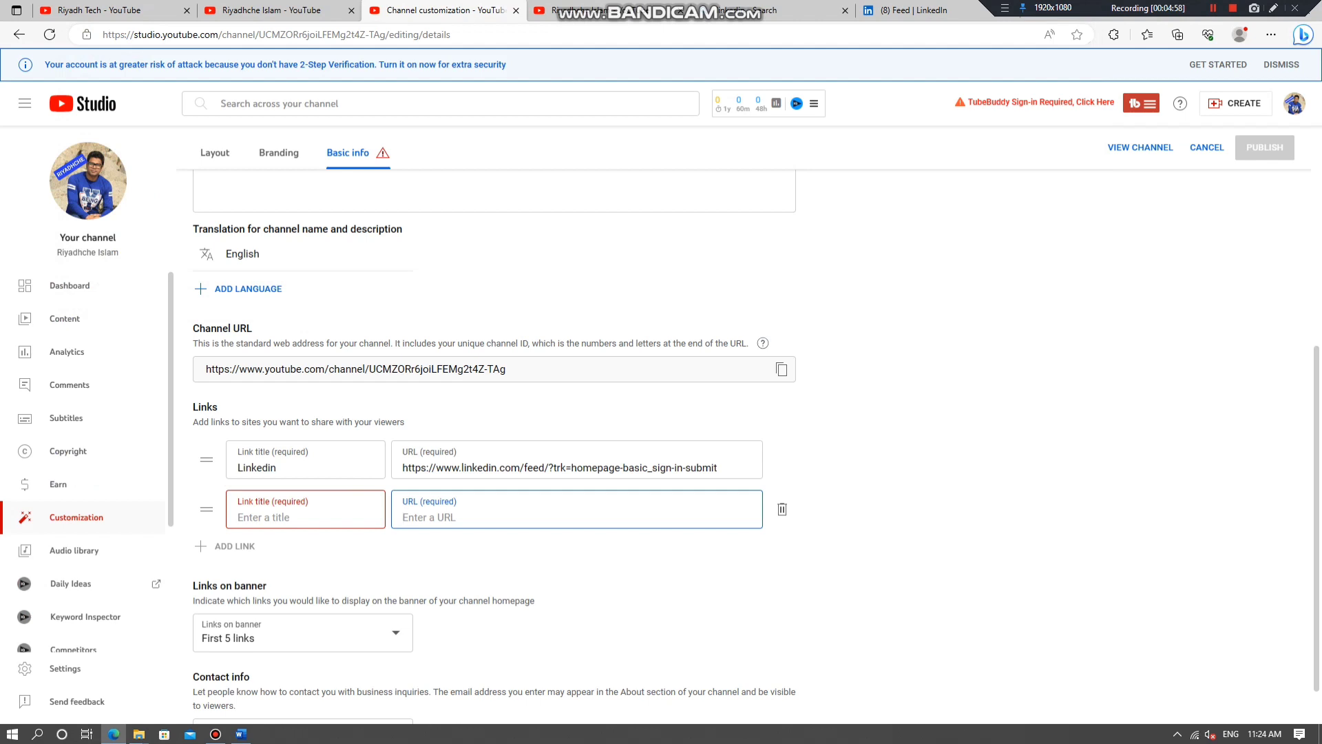
pyautogui.hotkey('ctrl', 'v')
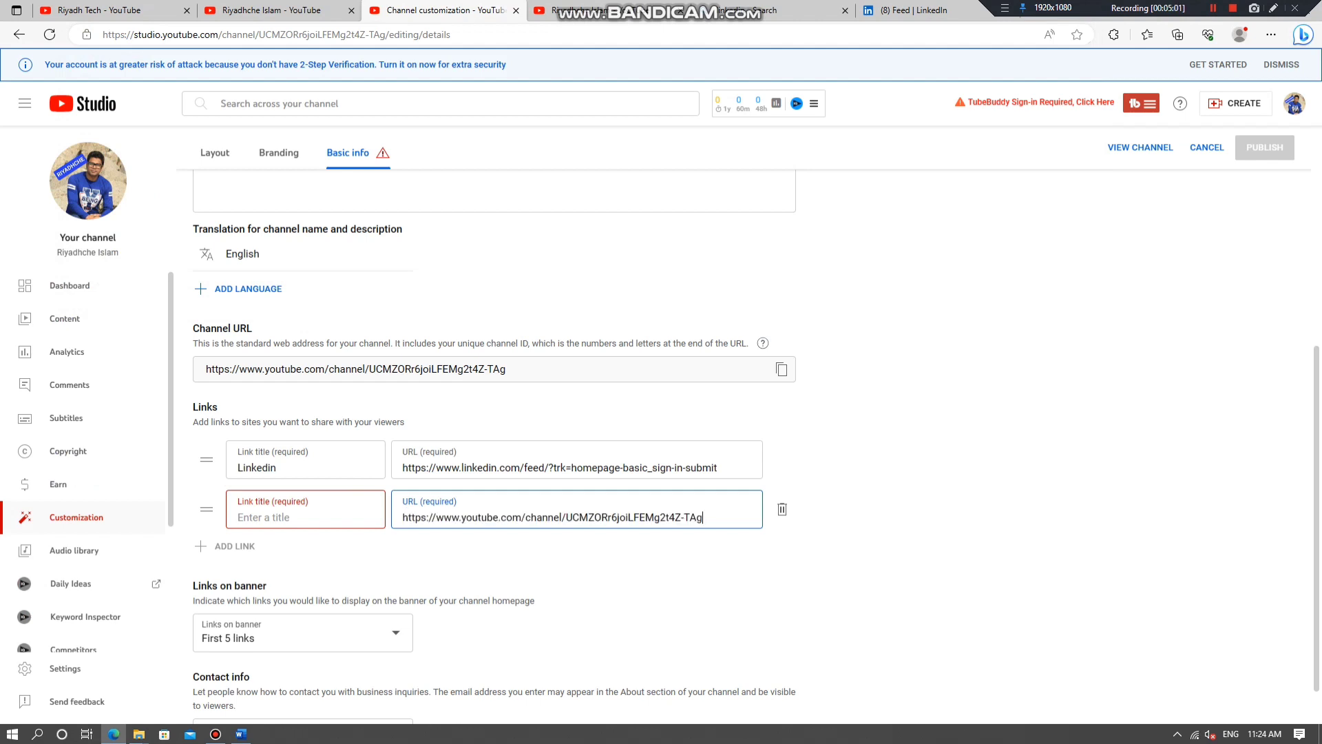
pyautogui.click(264, 517)
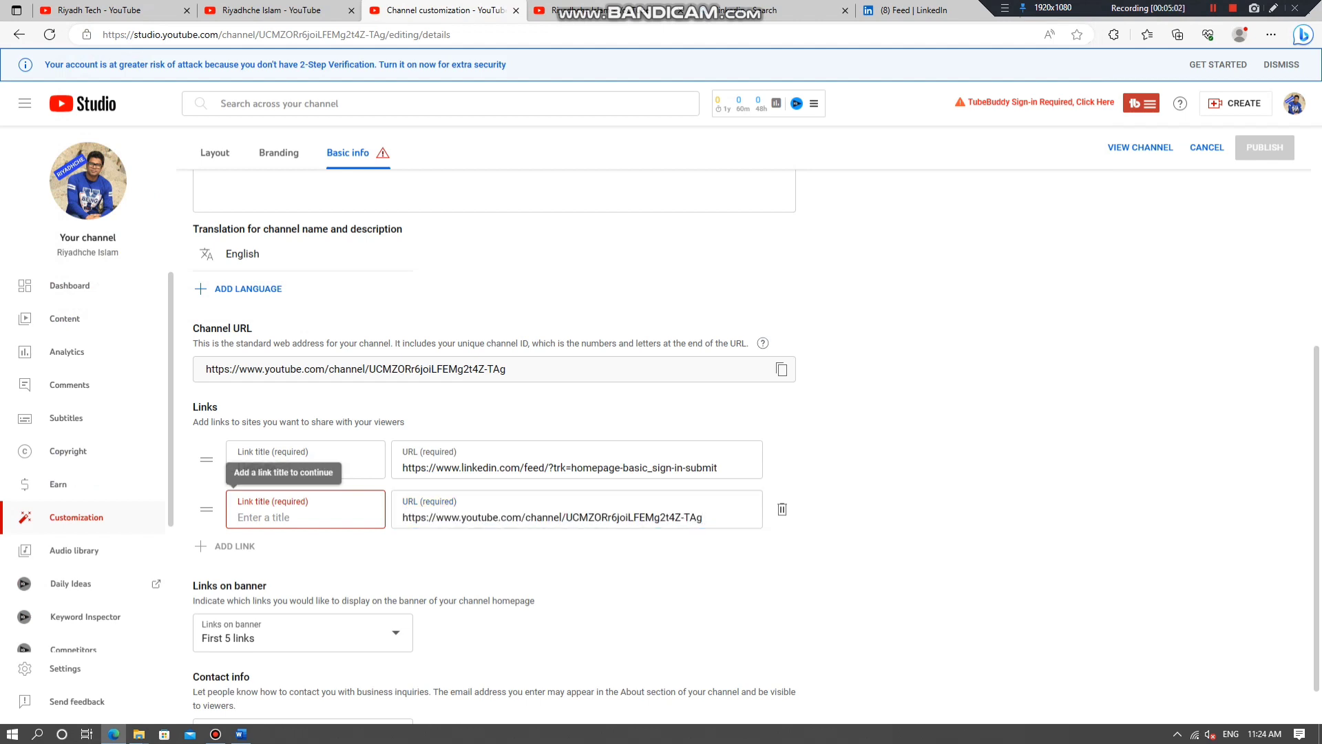
pyautogui.write('Channel')
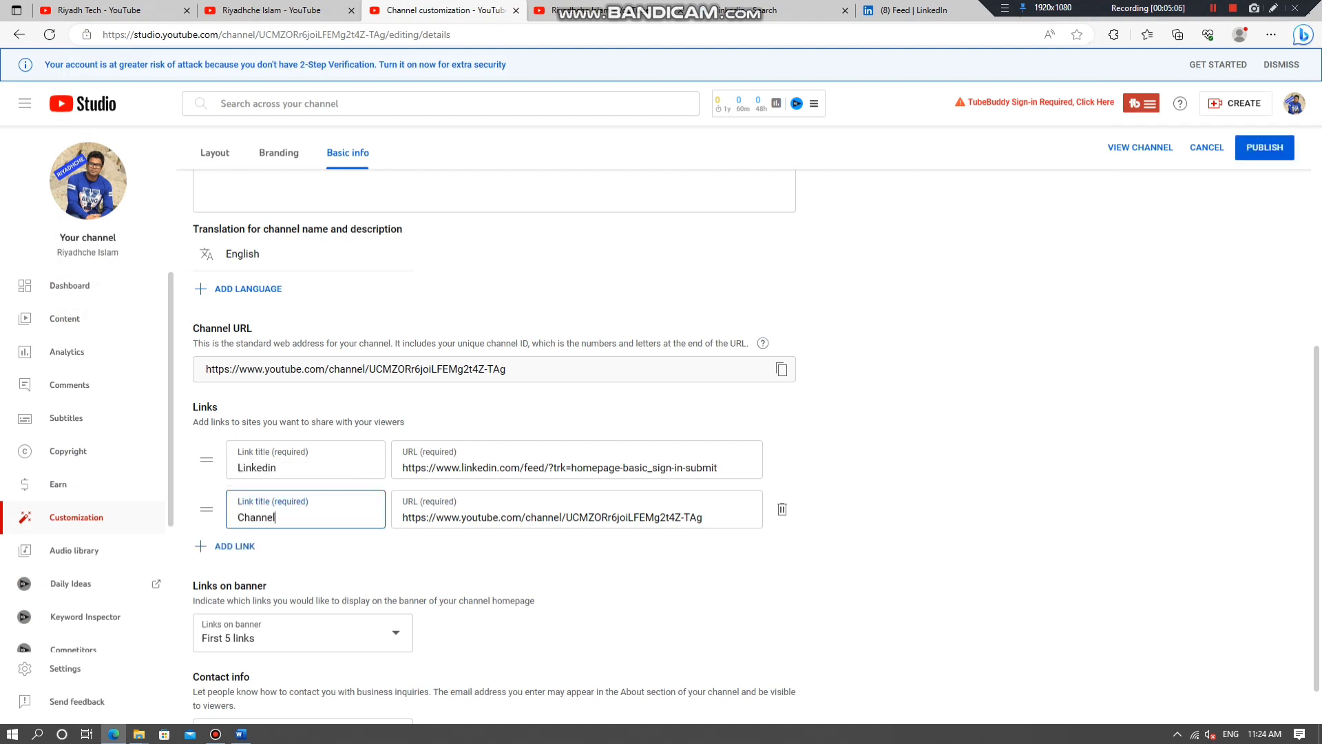
pyautogui.scroll(-1, 755, 446)
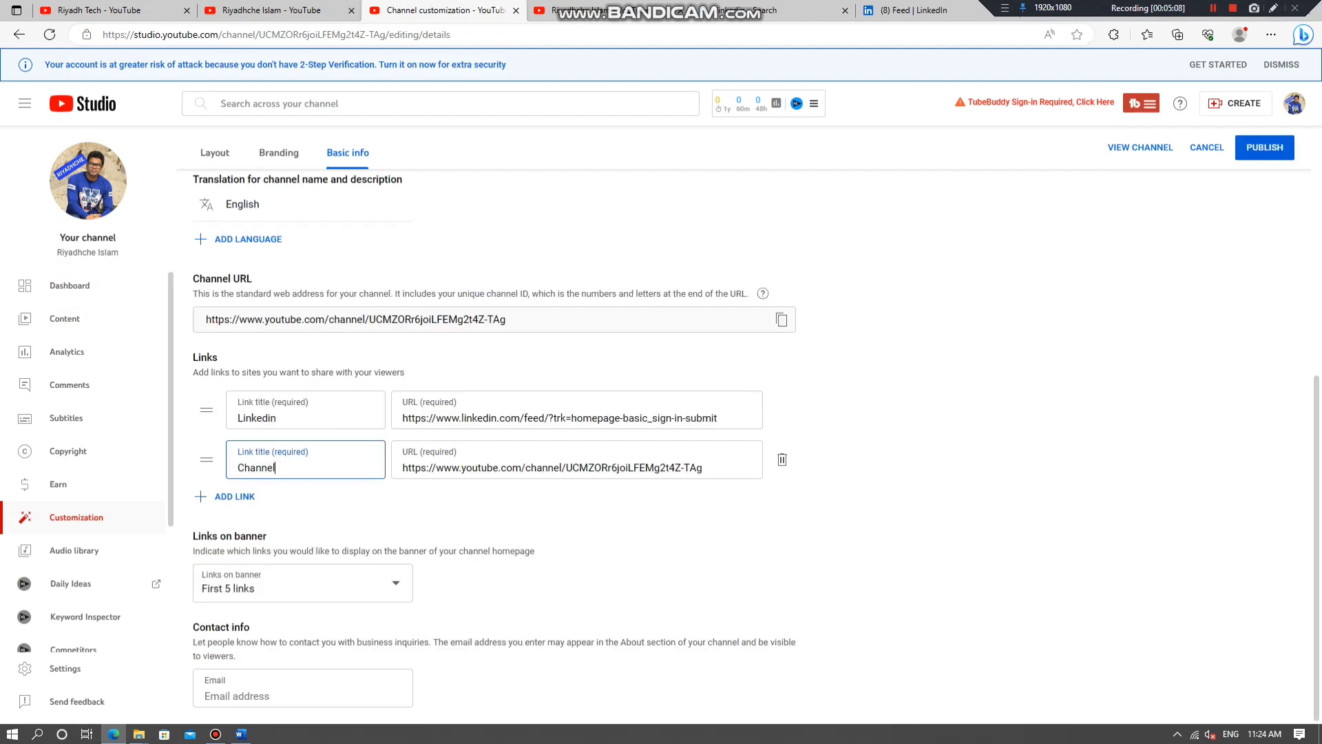
pyautogui.click(1265, 148)
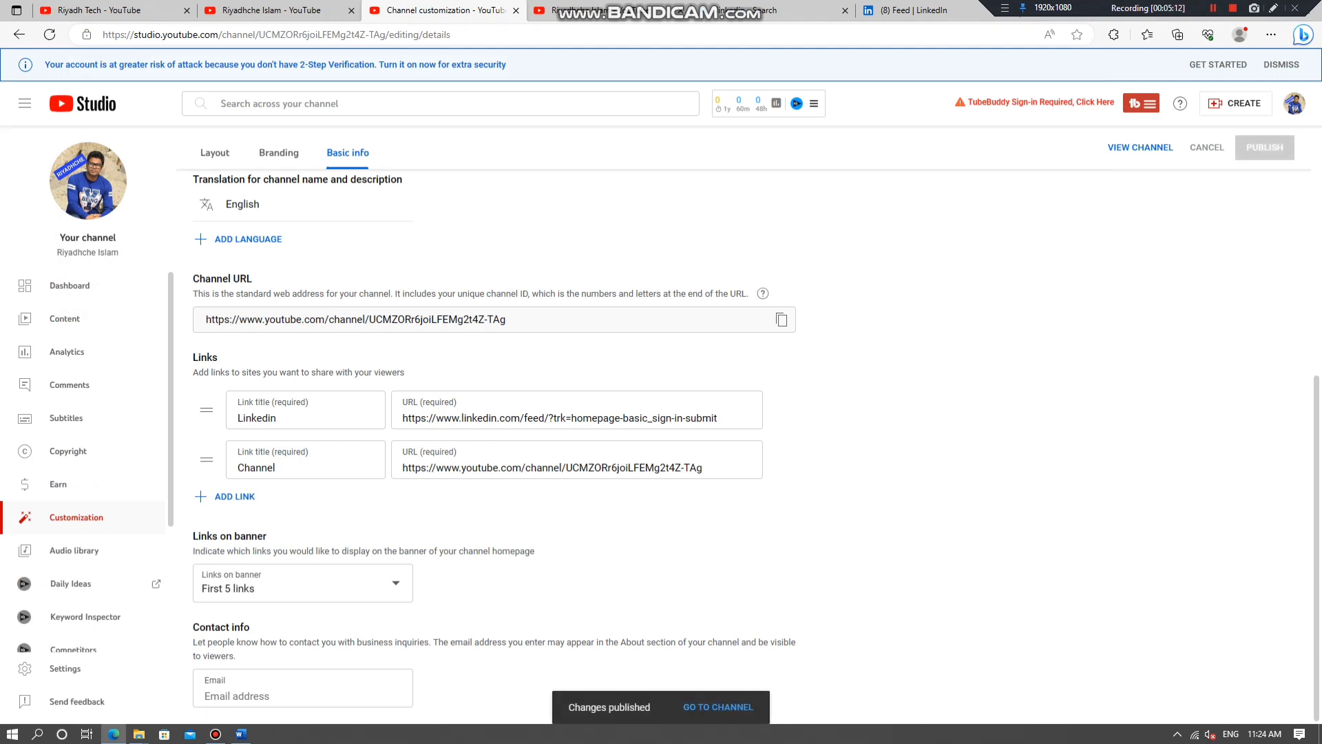
# Open the published channel page and compare its banner links with those on the Riyadh Tech channel's banner.
pyautogui.scroll(5, 743, 446)
pyautogui.scroll(-5, 743, 446)
pyautogui.click(719, 707)
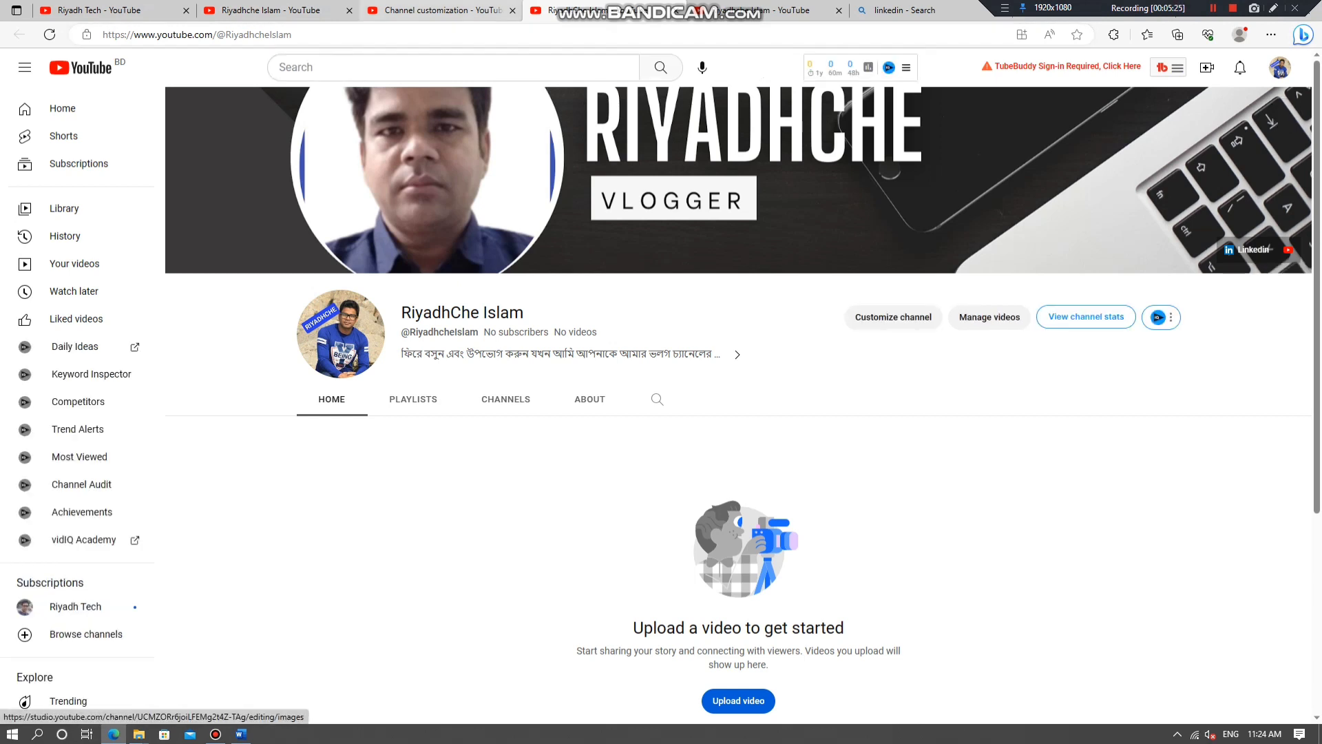
pyautogui.click(99, 10)
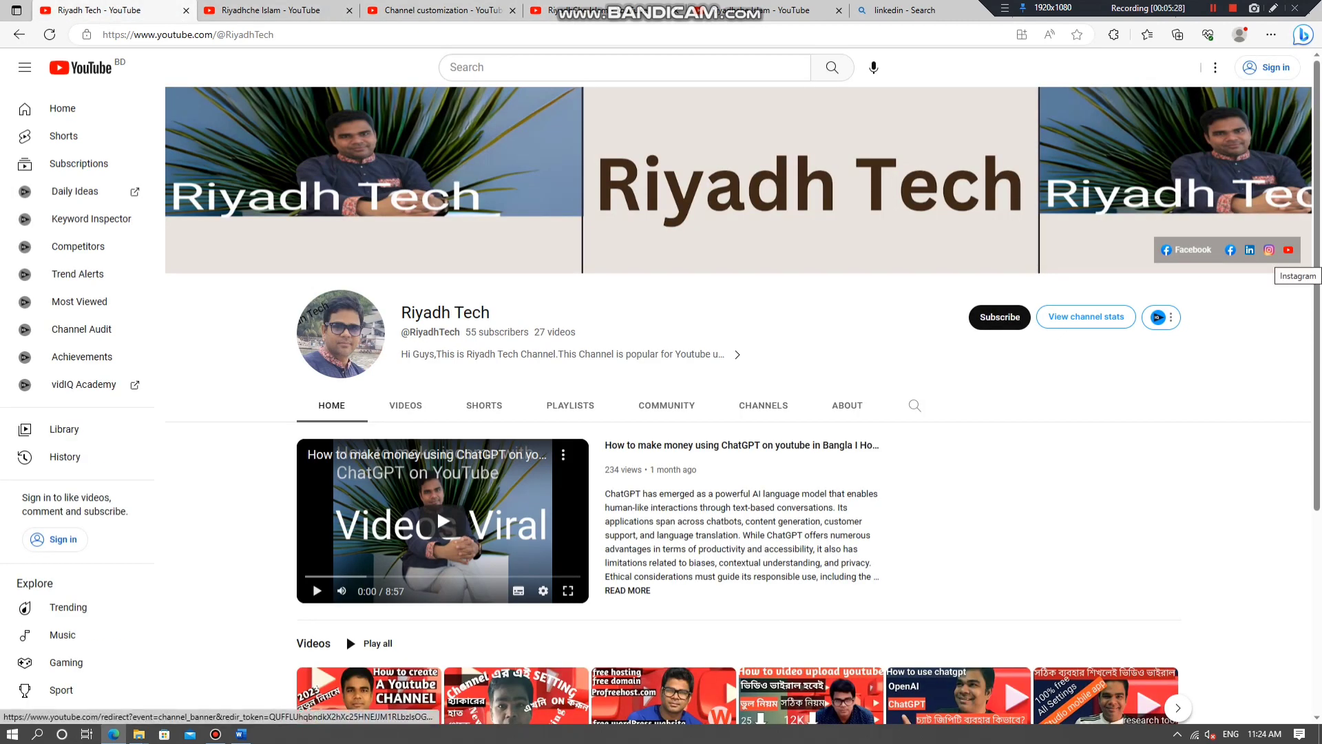
pyautogui.click(599, 11)
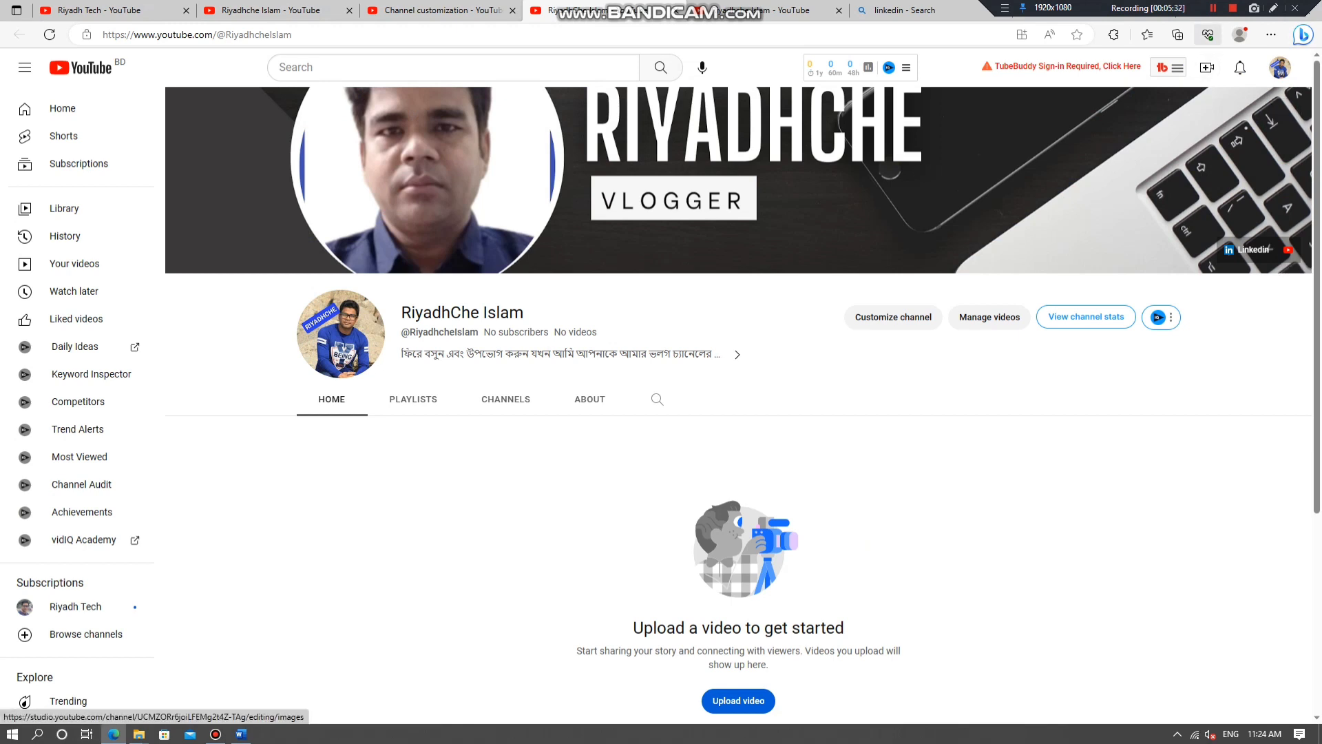
# Back in Channel customization, fill in the contact email with the channel's saved address and publish the changes.
pyautogui.click(442, 10)
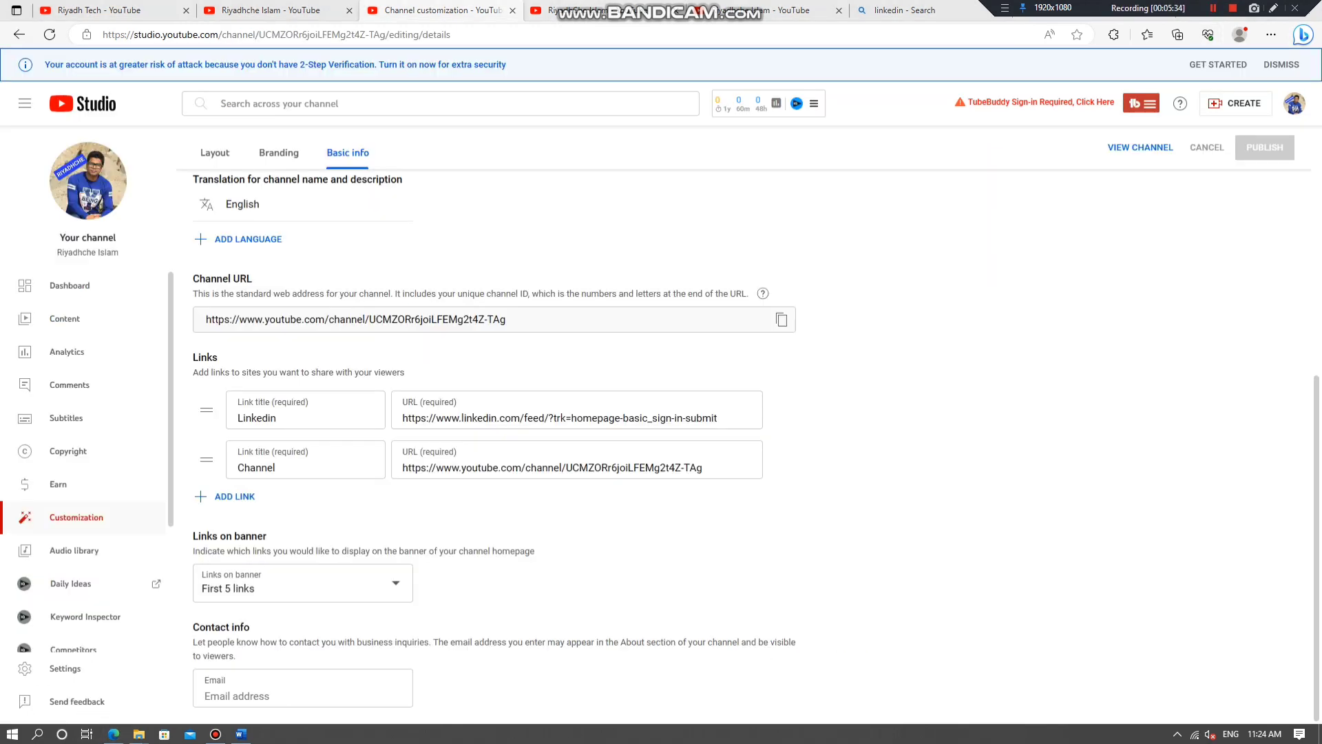
pyautogui.click(303, 694)
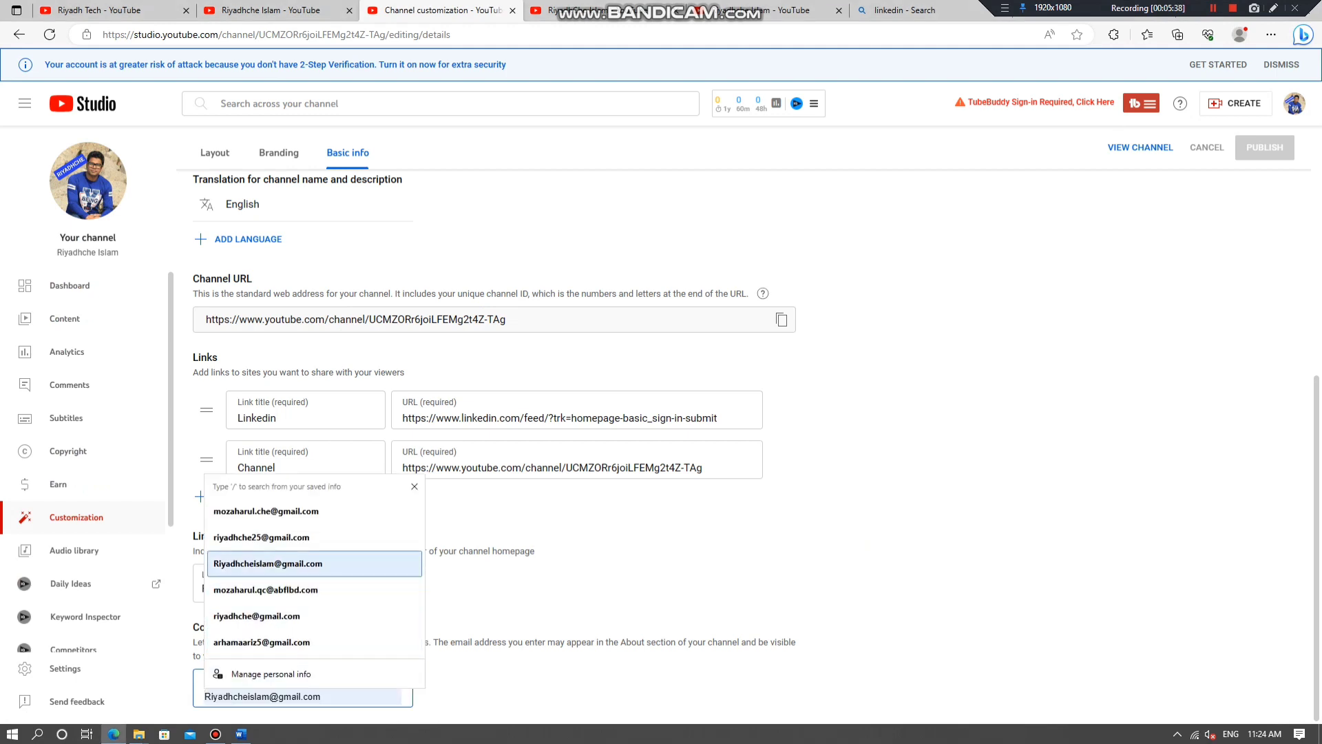
pyautogui.press('Return')
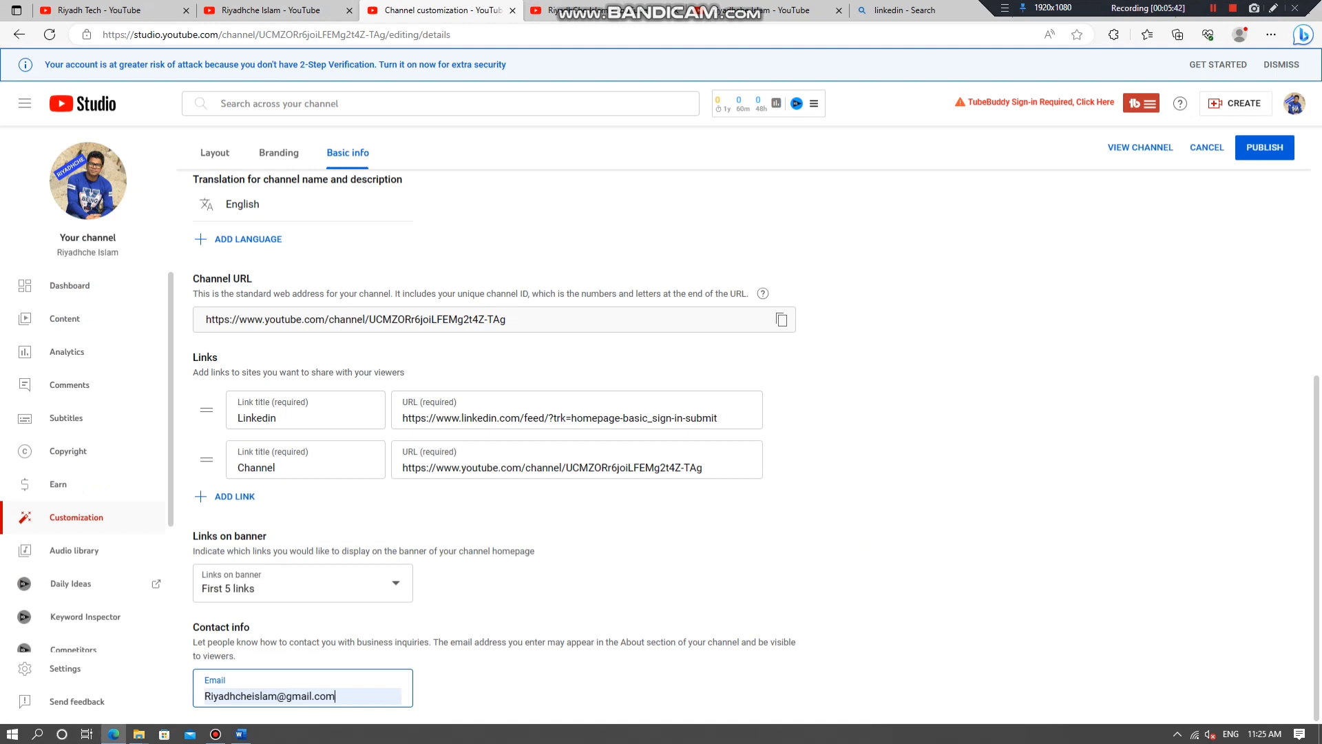
pyautogui.click(1264, 147)
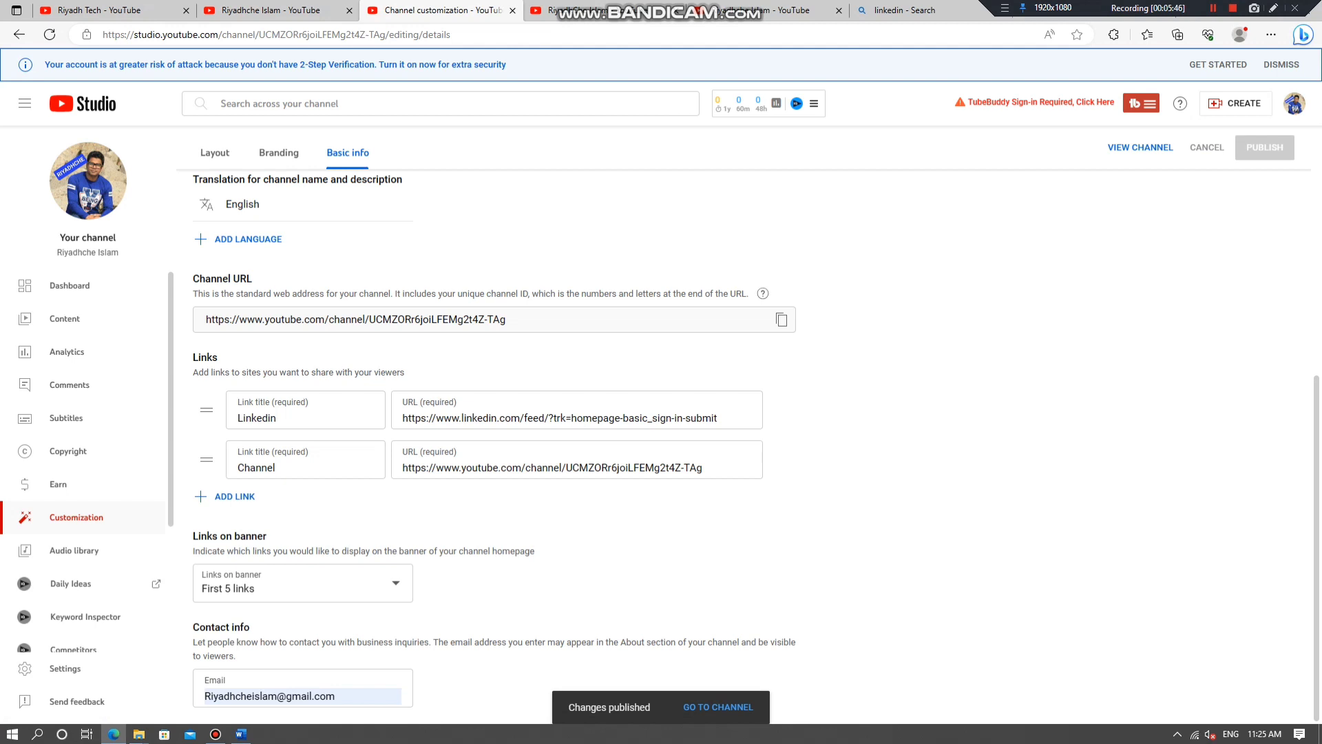
# Open the published channel's About page, reveal the business email address and review the description, details and links.
pyautogui.click(726, 709)
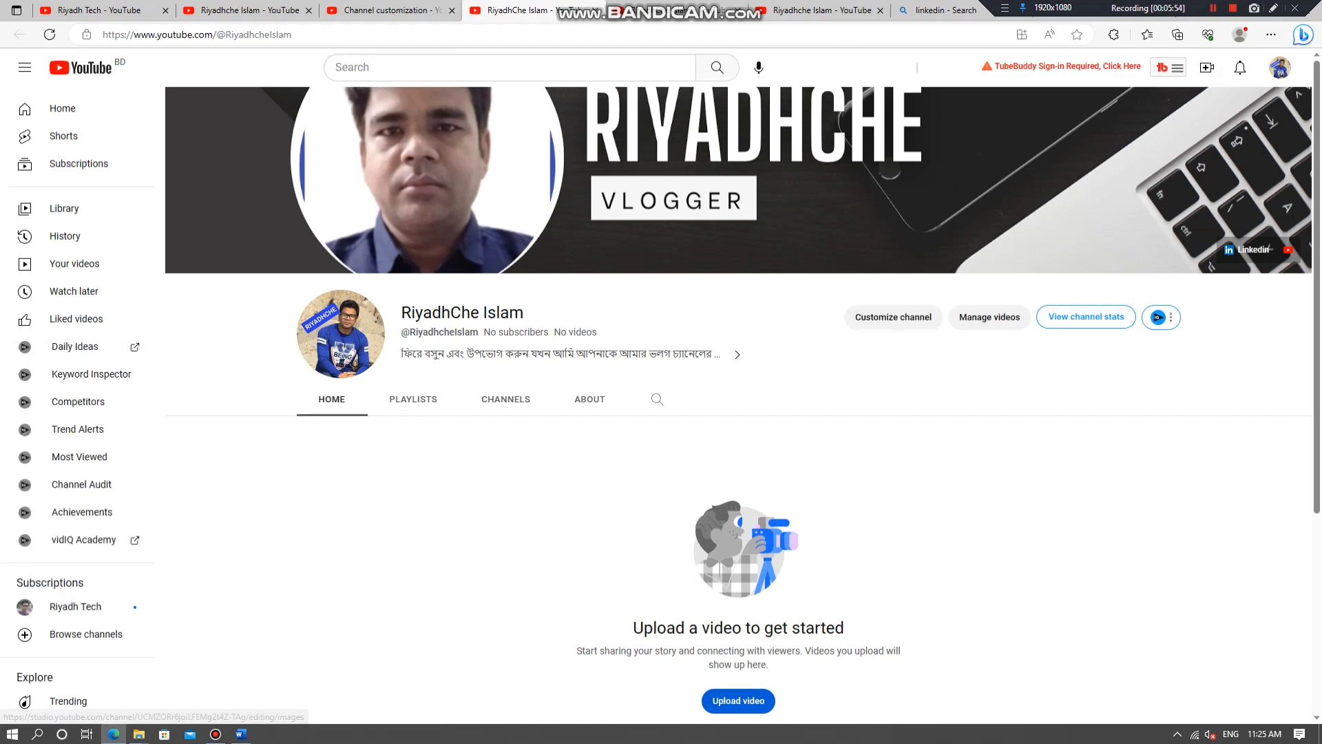
pyautogui.click(590, 400)
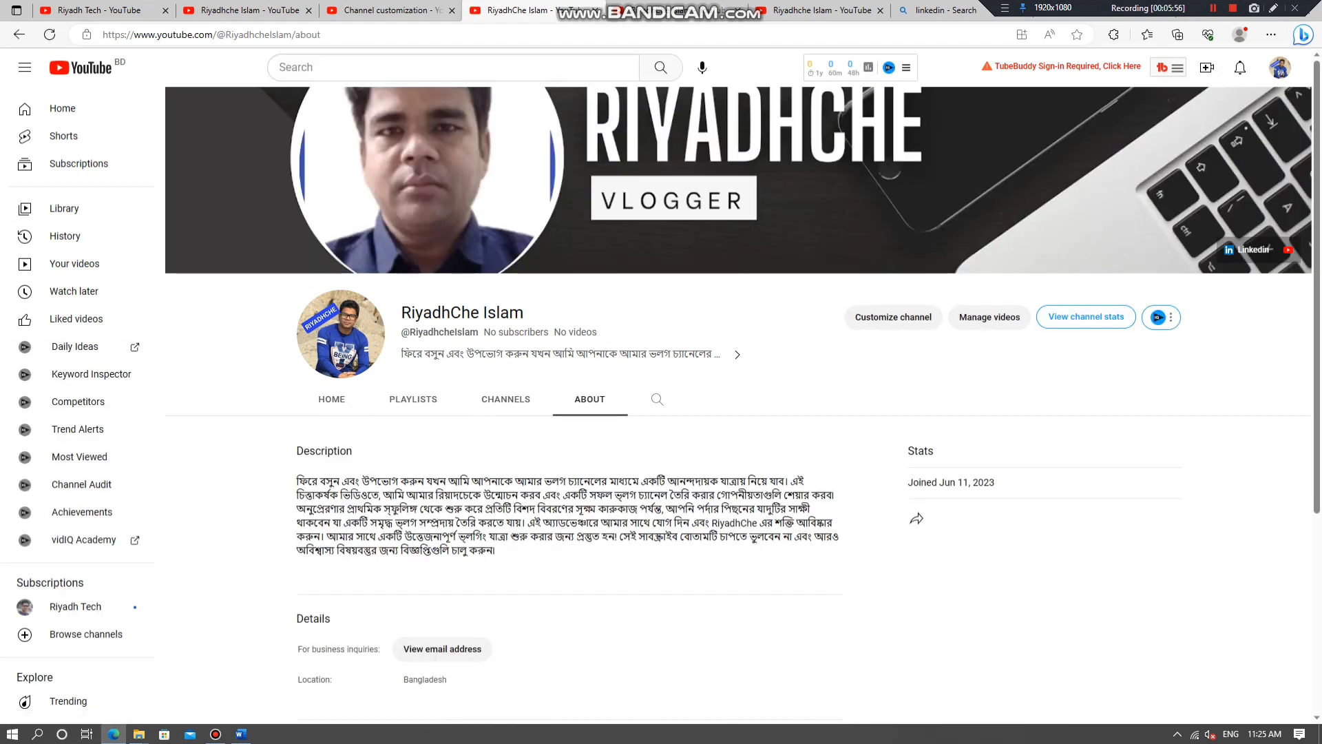
pyautogui.scroll(-5, 661, 413)
pyautogui.scroll(3, 661, 413)
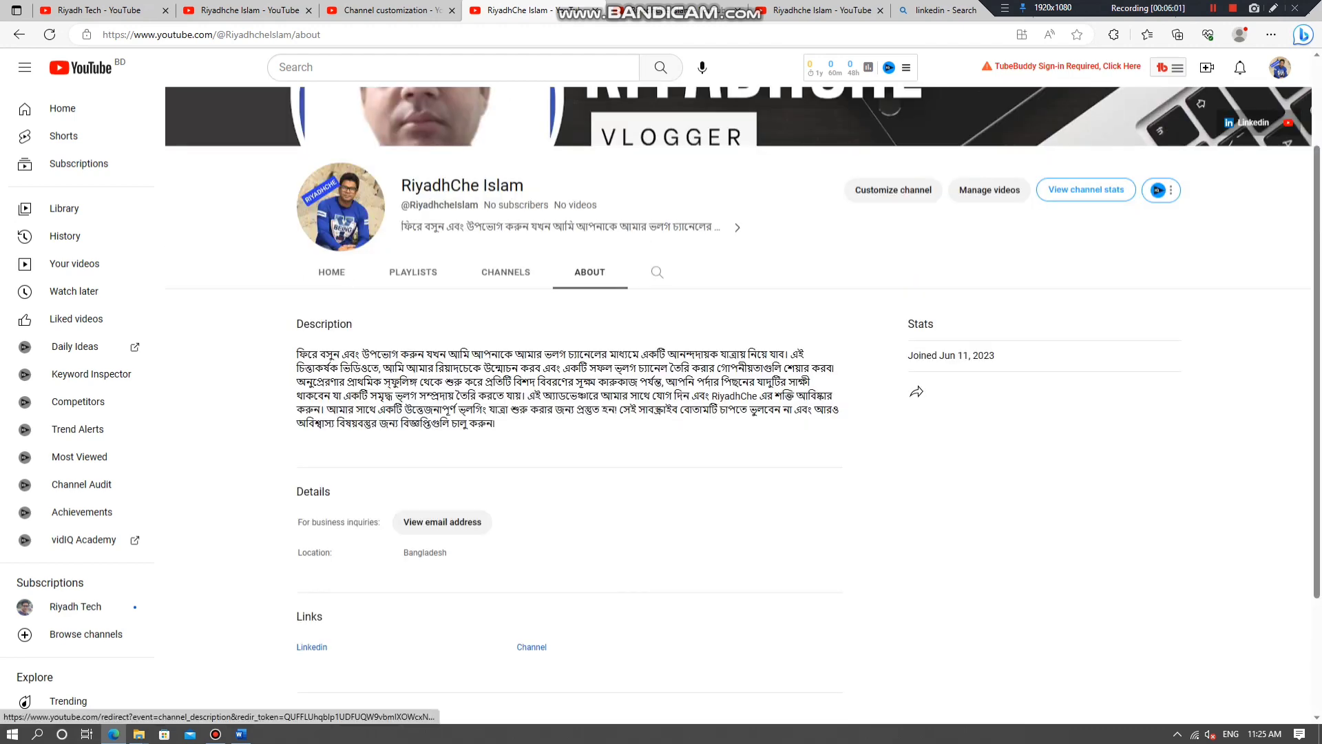
pyautogui.click(442, 521)
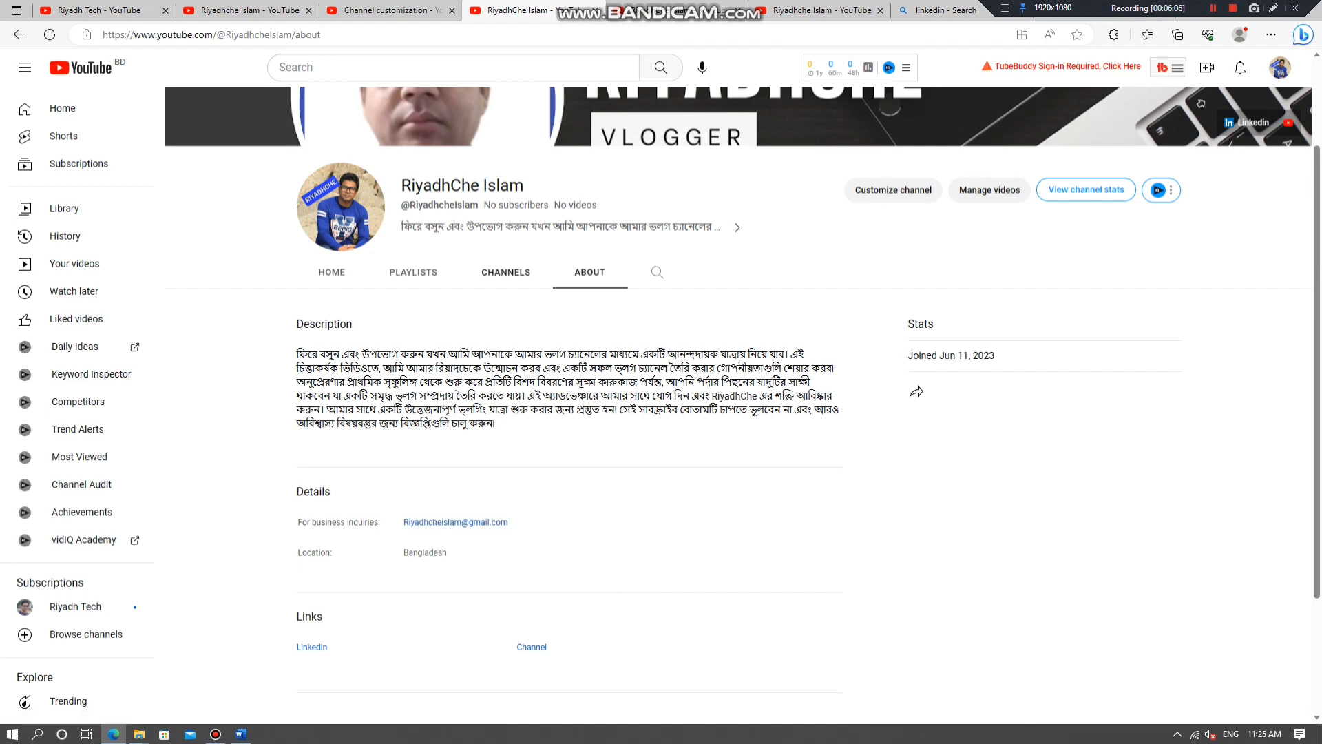
pyautogui.scroll(2, 738, 400)
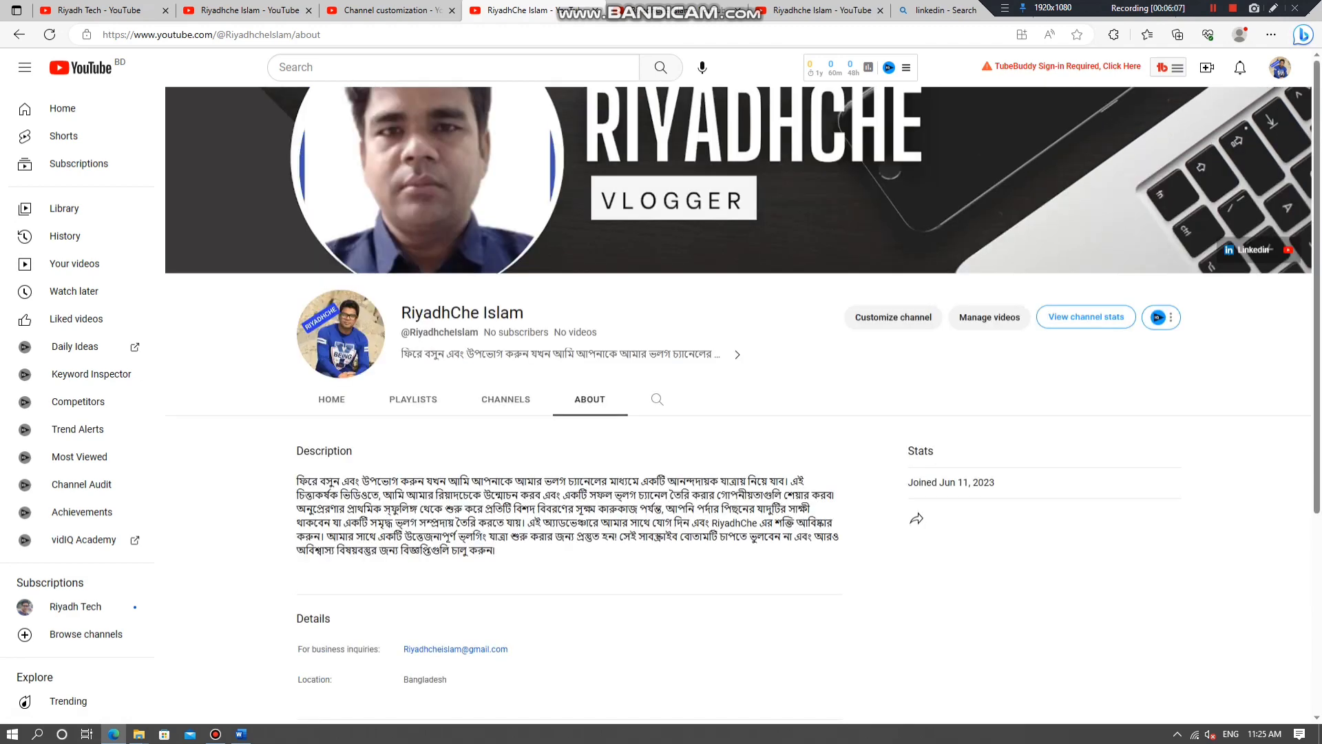